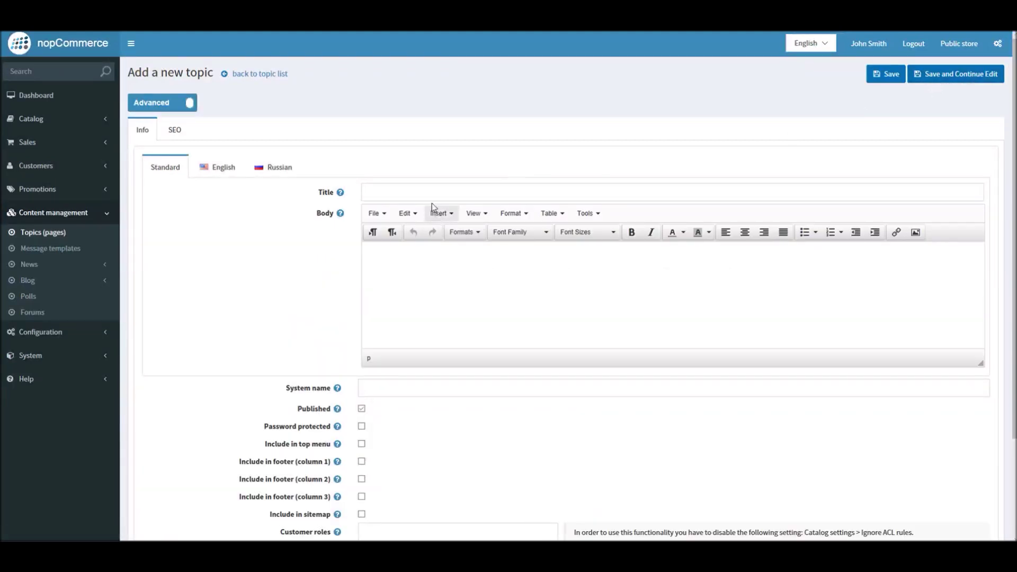
# Put the cursor in the Title field of the empty new topic form
pyautogui.click(426, 198)
# Try the System name field and the top-menu and footer checkboxes, then return to the topics list unsaved
pyautogui.click(415, 279)
pyautogui.click(441, 388)
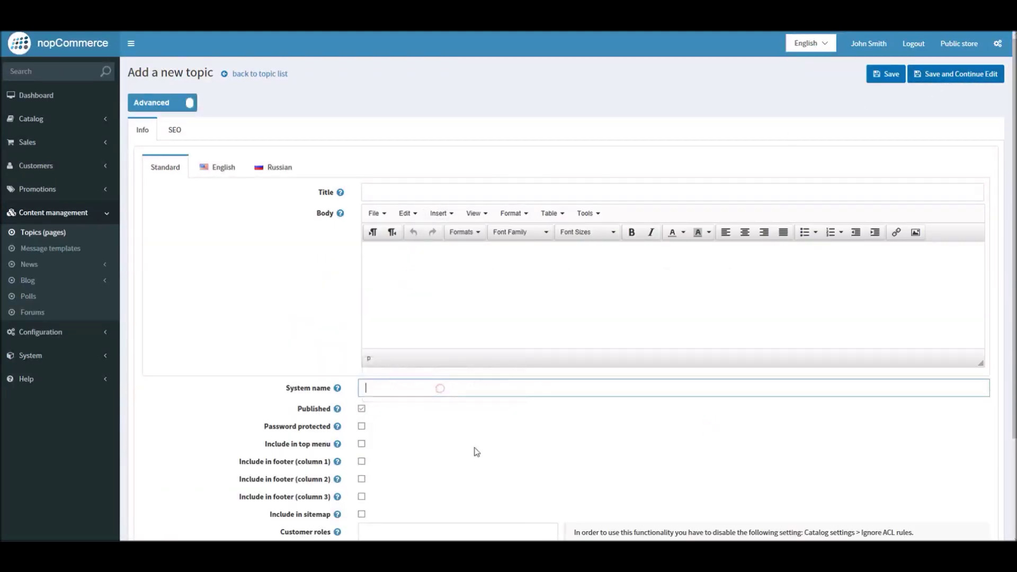
pyautogui.click(361, 444)
pyautogui.click(361, 444)
pyautogui.click(361, 461)
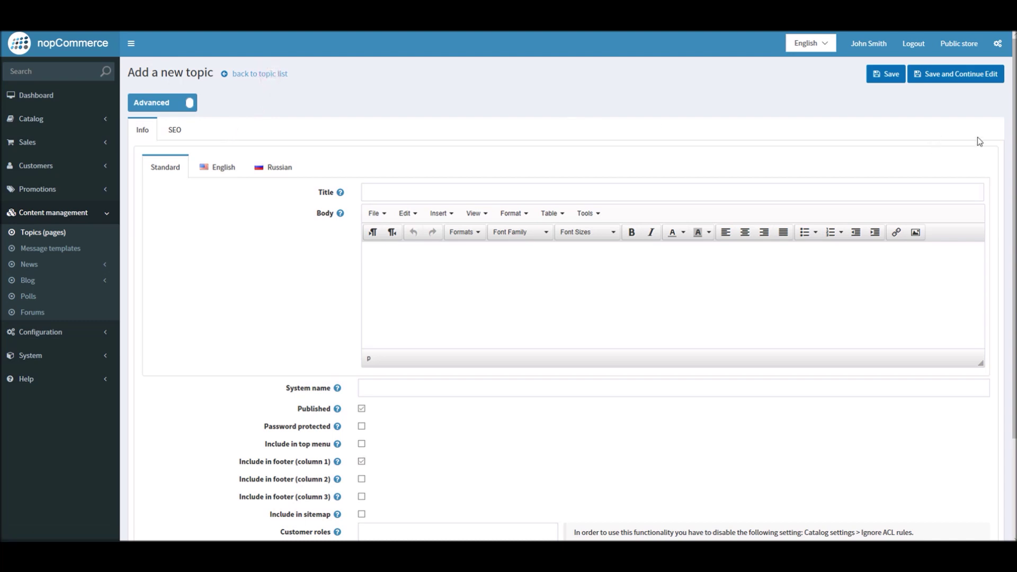
pyautogui.hotkey('alt', 'Left')
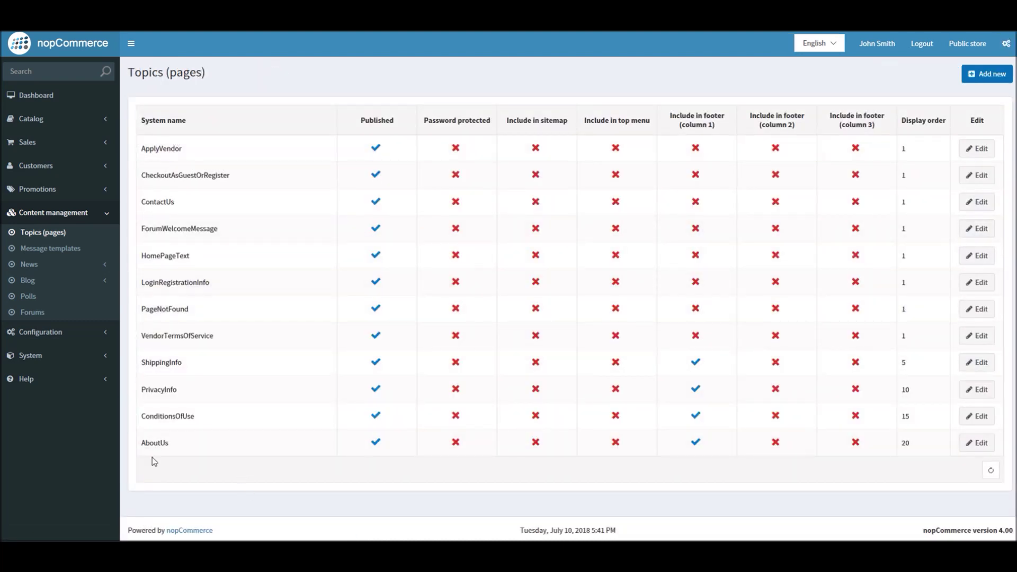
pyautogui.moveTo(173, 441); pyautogui.dragTo(151, 389)
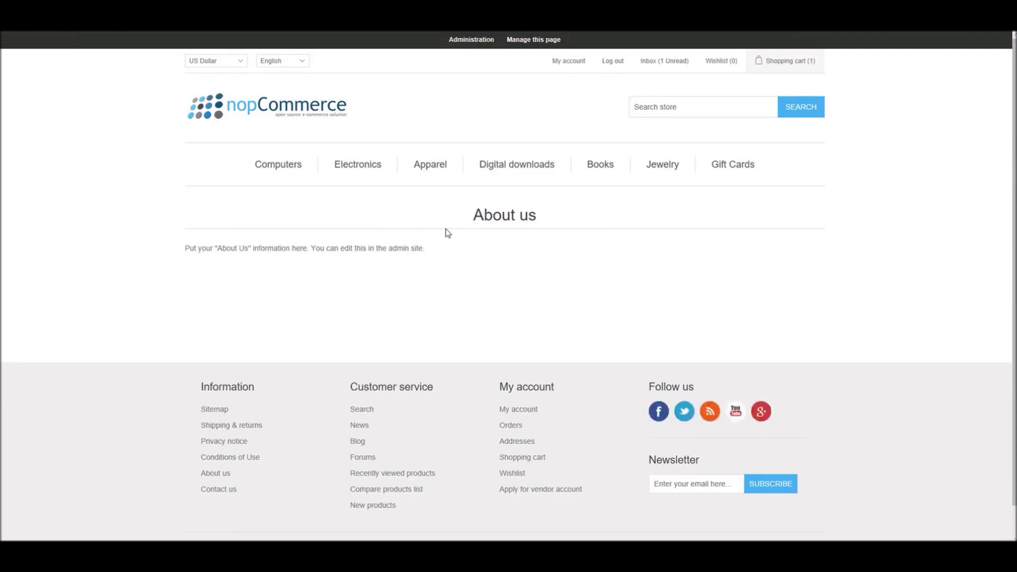
# Highlight the About us placeholder text, then open the AboutUs topic for editing in admin
pyautogui.moveTo(427, 247); pyautogui.dragTo(182, 250)
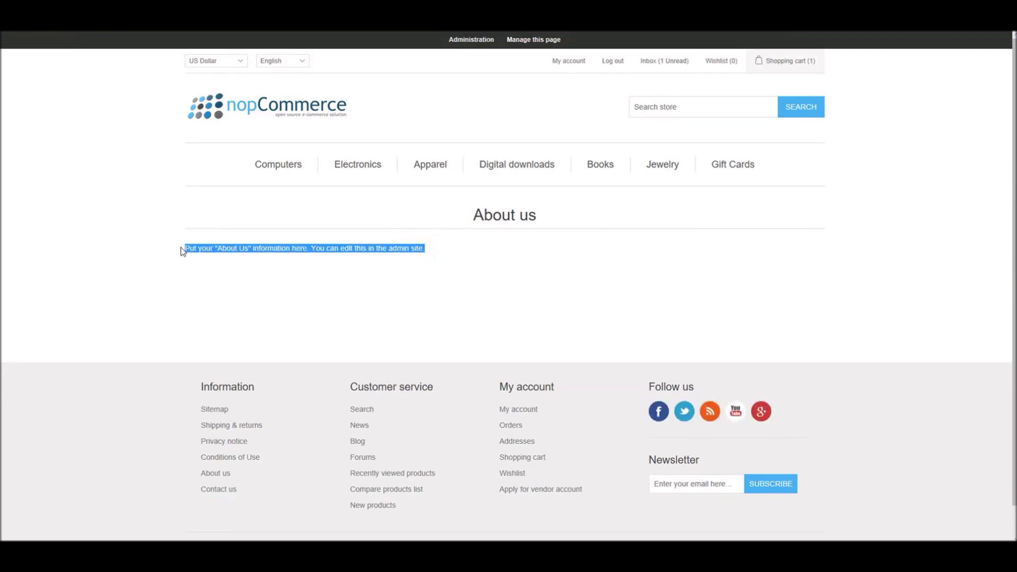
pyautogui.click(191, 34)
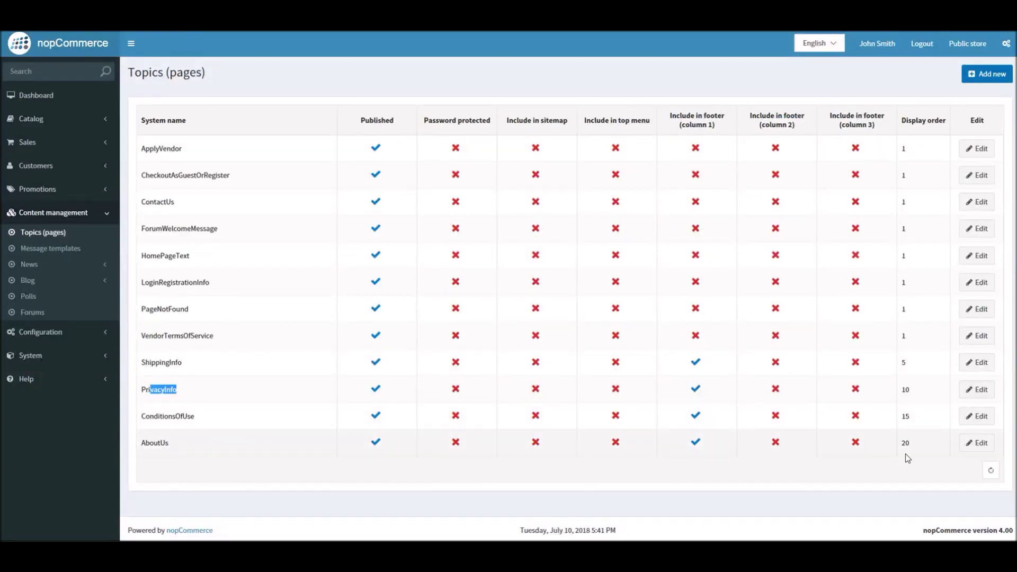
pyautogui.click(982, 442)
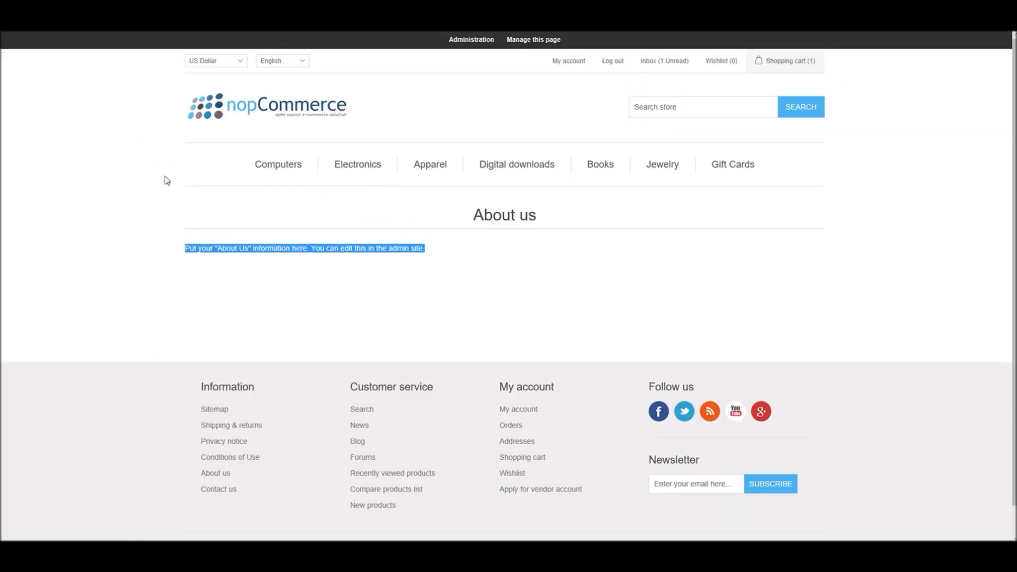
# View the Conditions of Use, Privacy notice and Shipping & returns pages
pyautogui.click(222, 458)
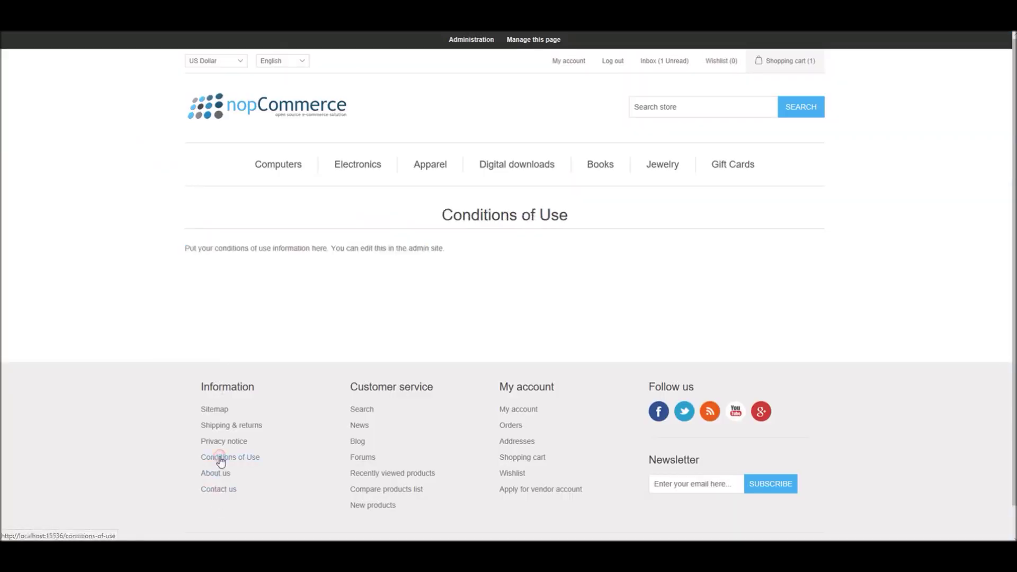
pyautogui.click(230, 441)
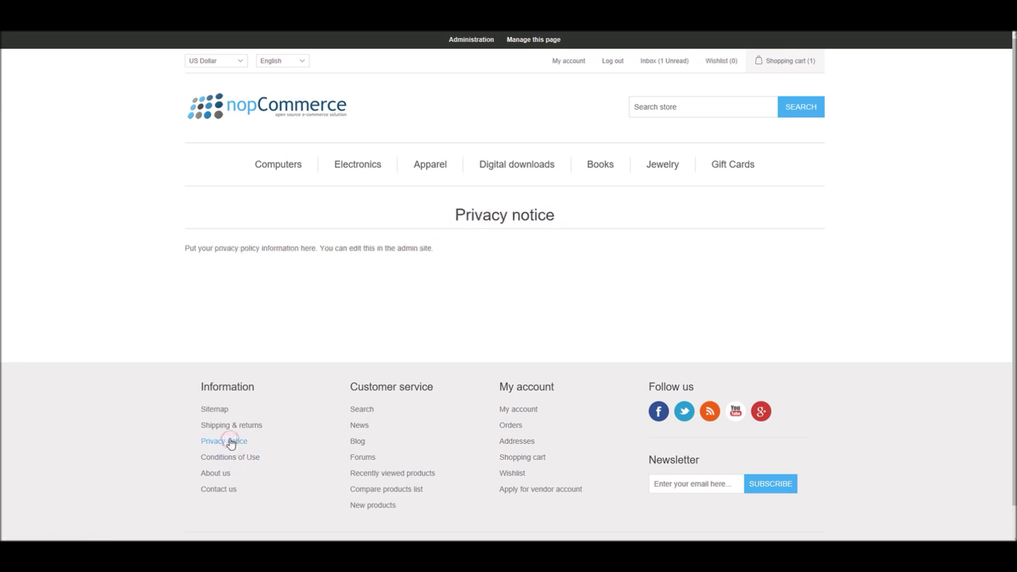
pyautogui.click(228, 427)
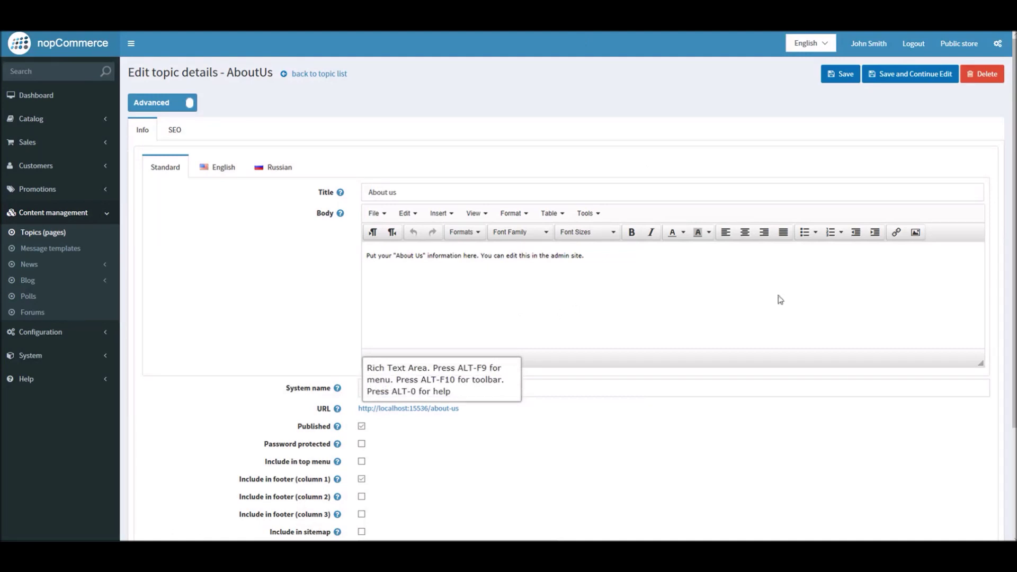
pyautogui.scroll(-3, 1009, 342)
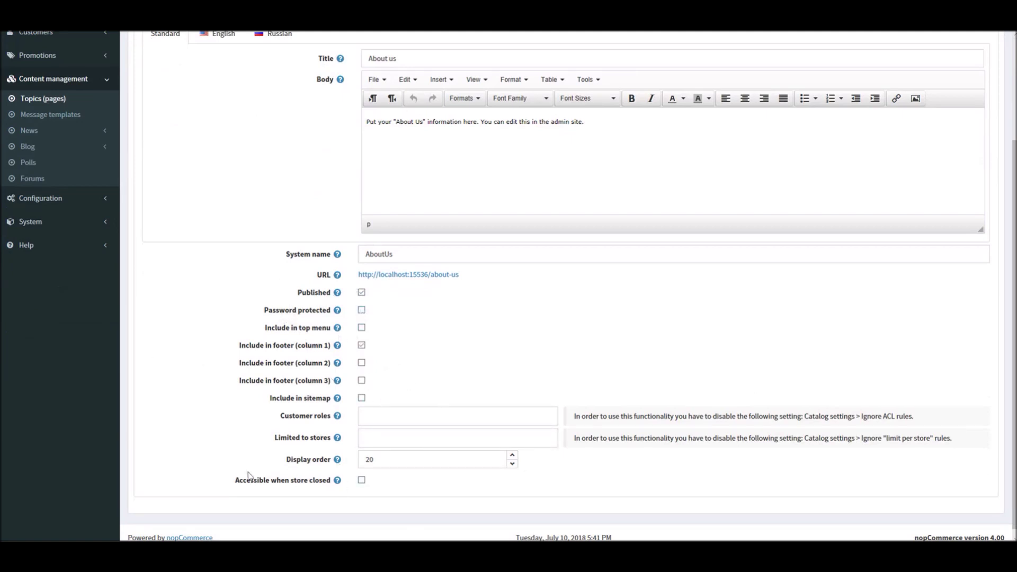
pyautogui.click(670, 488)
pyautogui.moveTo(1009, 333); pyautogui.dragTo(1010, 332)
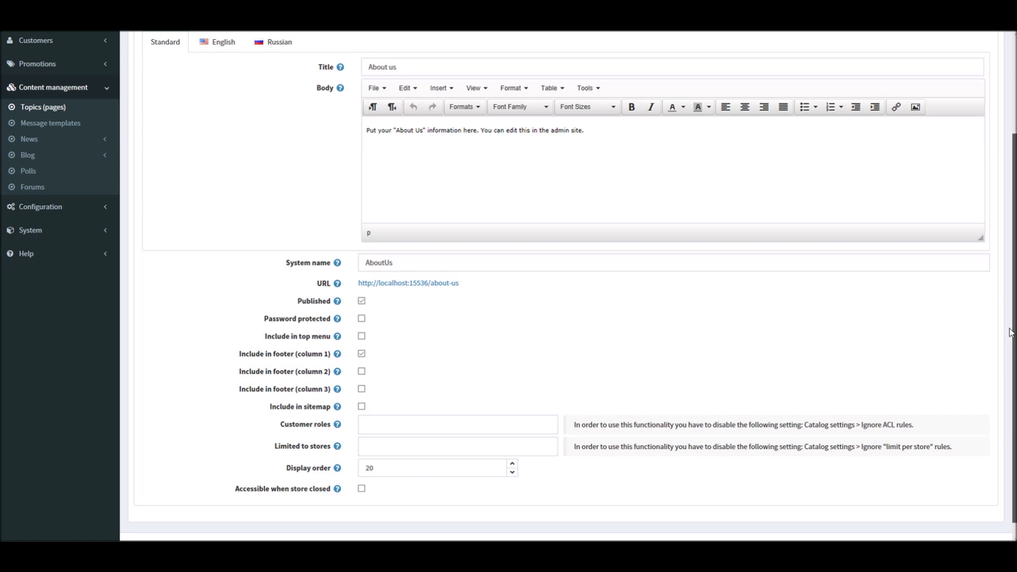
pyautogui.moveTo(1010, 332); pyautogui.dragTo(984, 275)
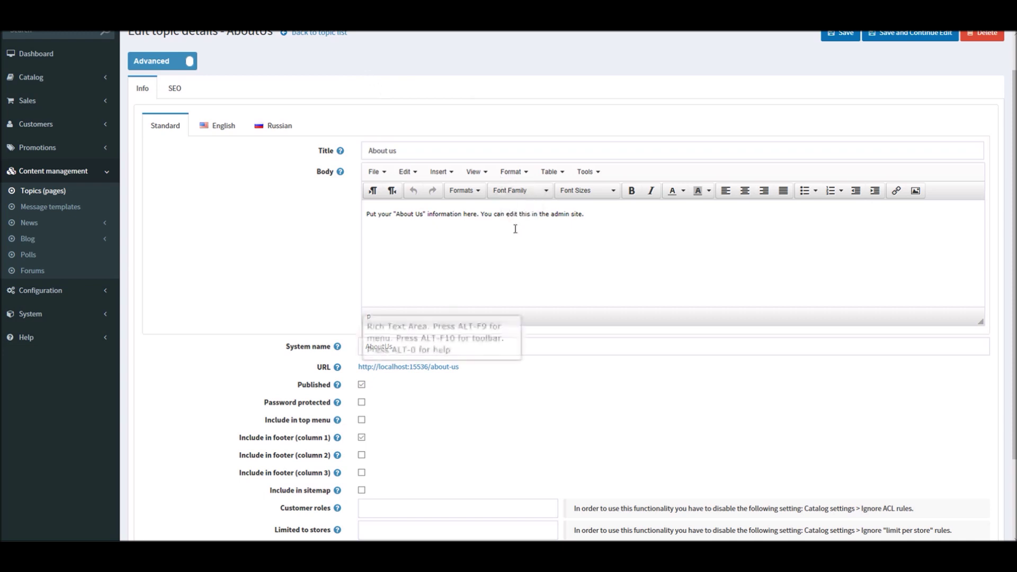
pyautogui.click(655, 222)
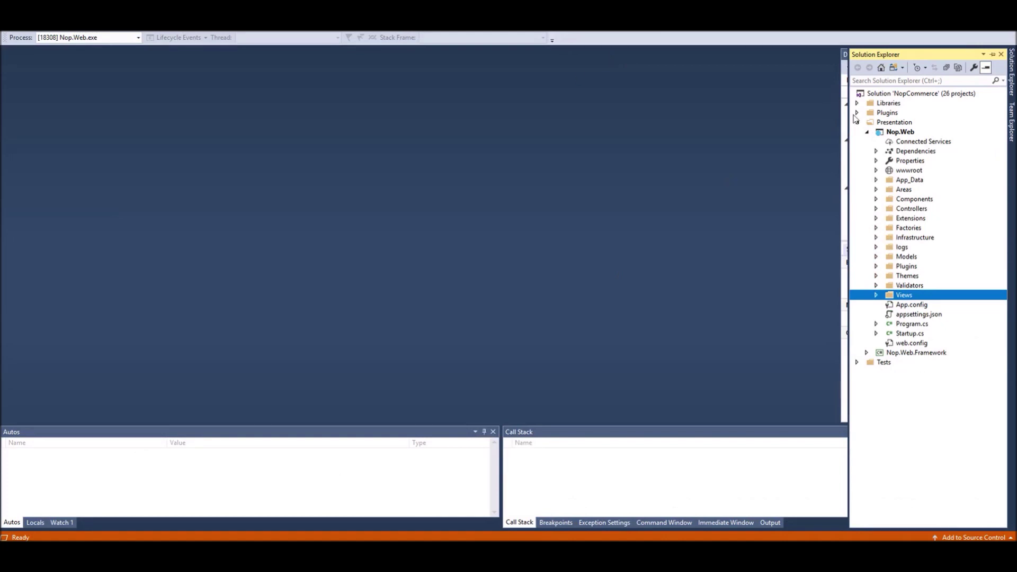
# Stop the debug session, expand Nop.Web Views > Topic, and open TopicDetails.cshtml in the editor
pyautogui.click(896, 136)
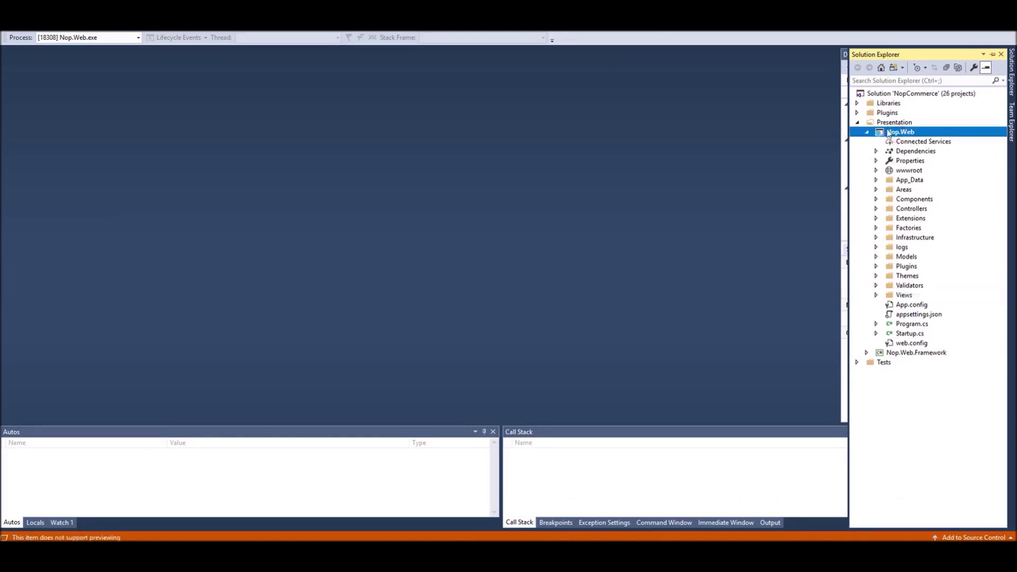
pyautogui.click(877, 296)
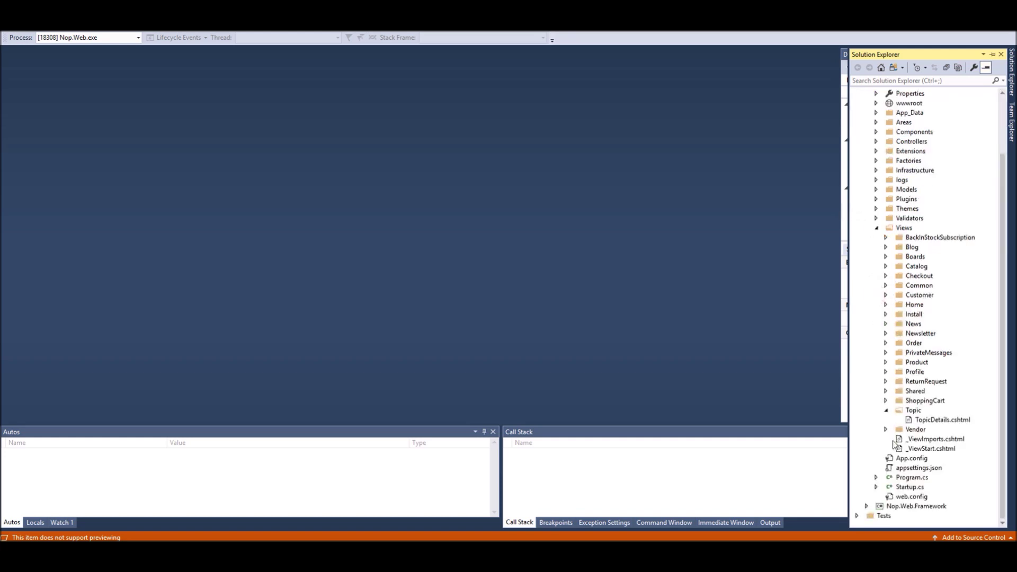
pyautogui.click(885, 410)
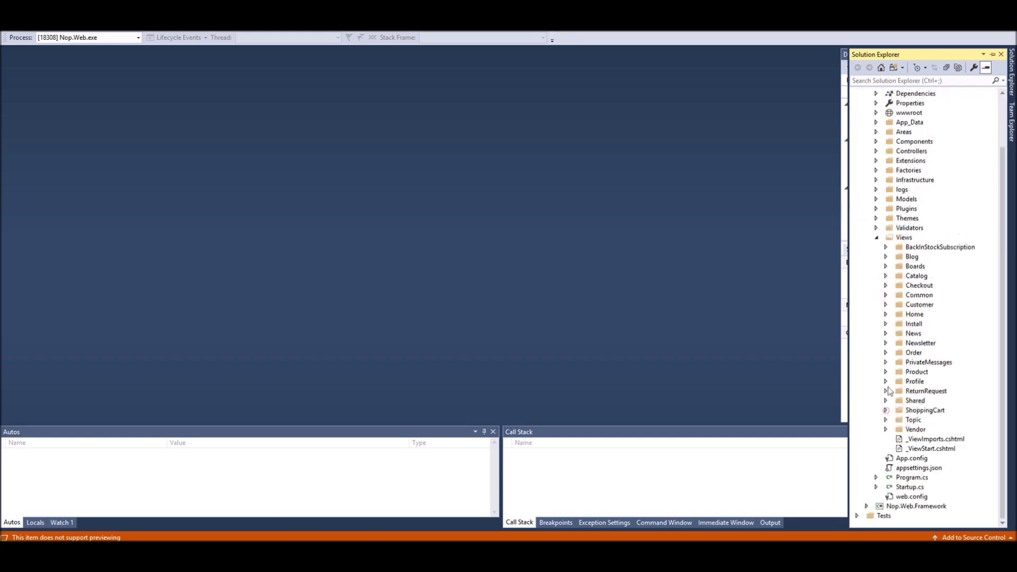
pyautogui.click(886, 420)
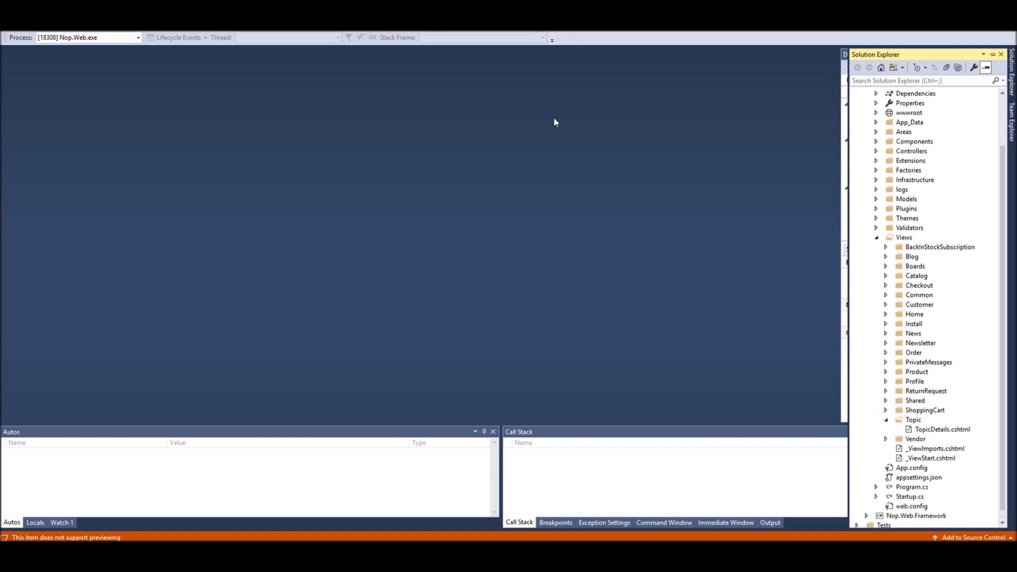
pyautogui.click(468, 36)
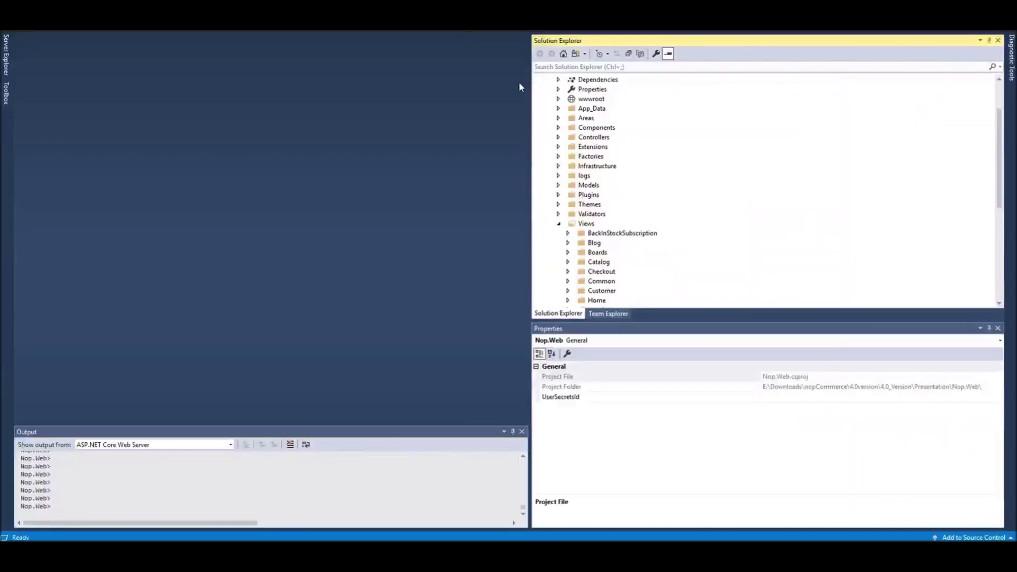
pyautogui.moveTo(998, 160); pyautogui.dragTo(998, 239)
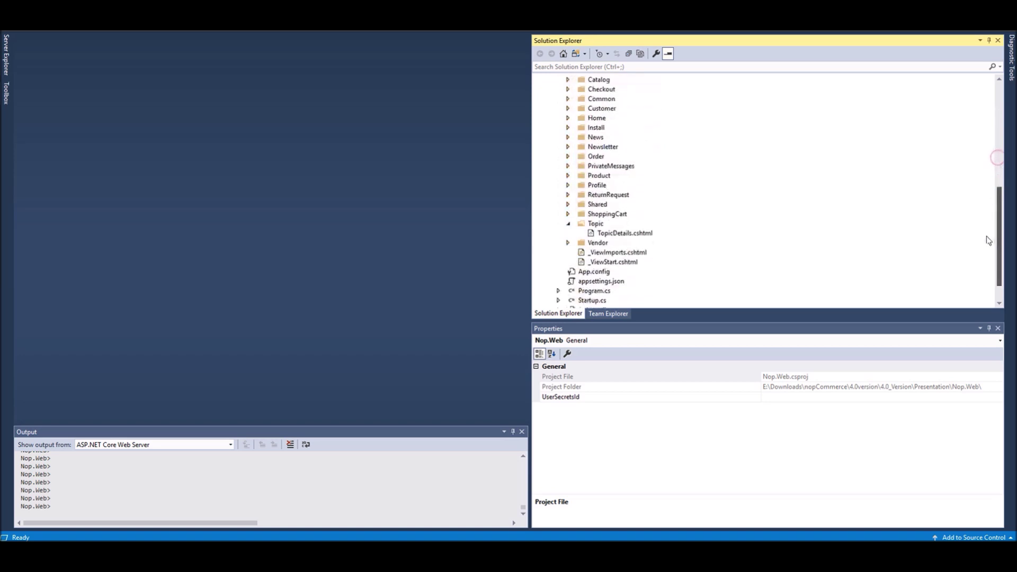
pyautogui.click(606, 224)
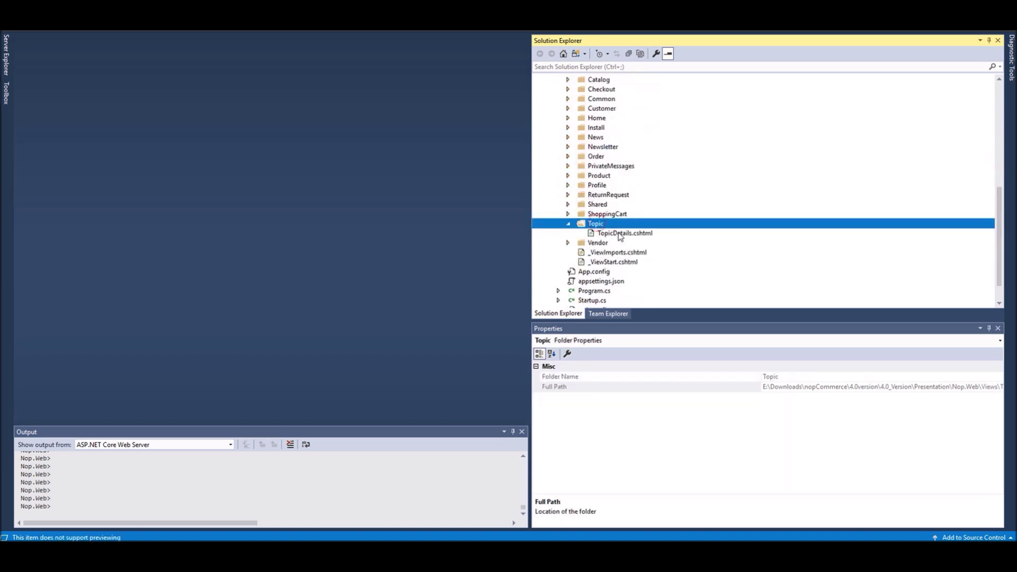
pyautogui.doubleClick(619, 234)
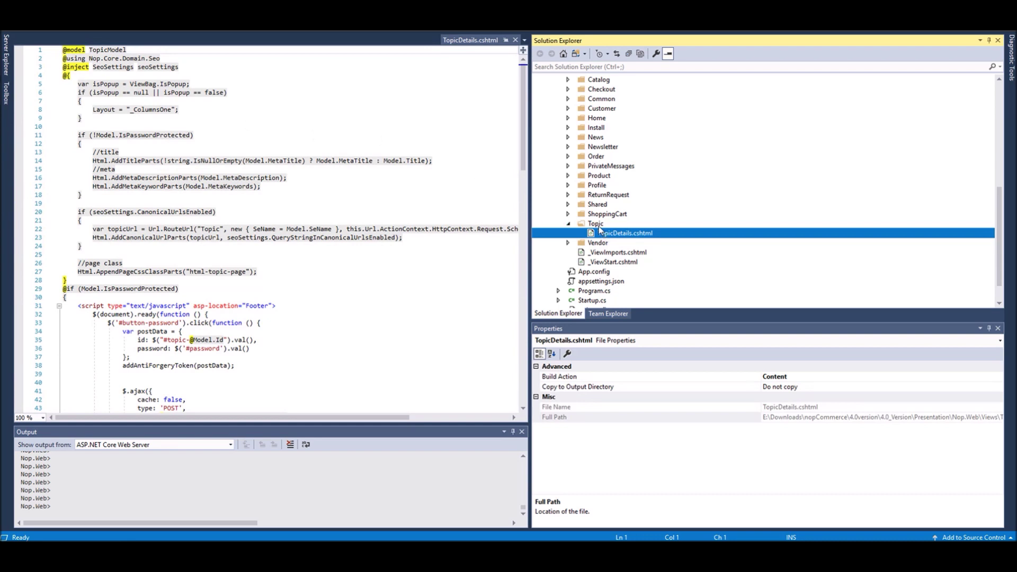
# Copy TopicDetails.cshtml and paste it into the Topic folder as a duplicate
pyautogui.click(598, 225)
pyautogui.click(614, 235)
pyautogui.rightClick(614, 236)
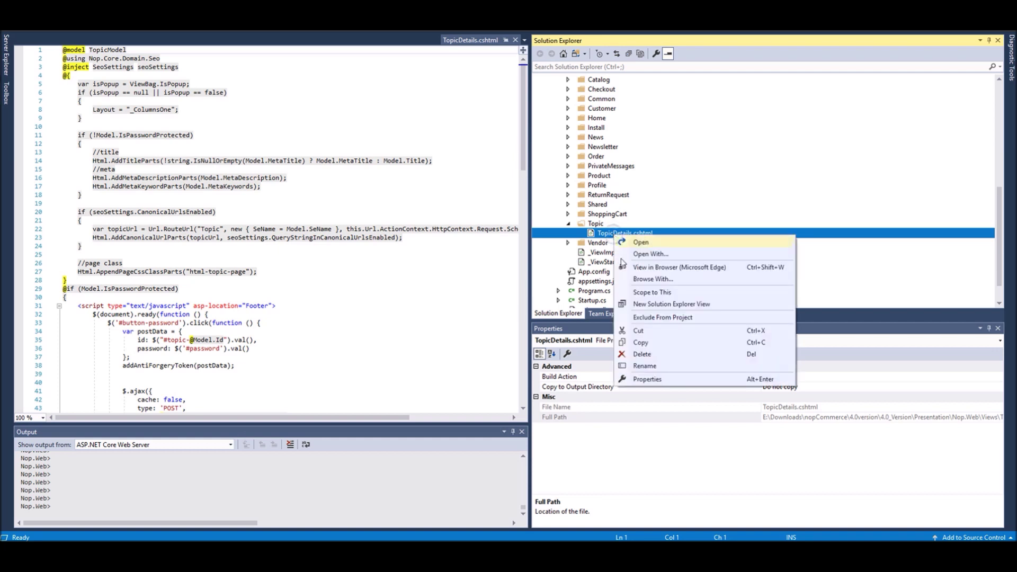
pyautogui.click(646, 346)
pyautogui.click(593, 225)
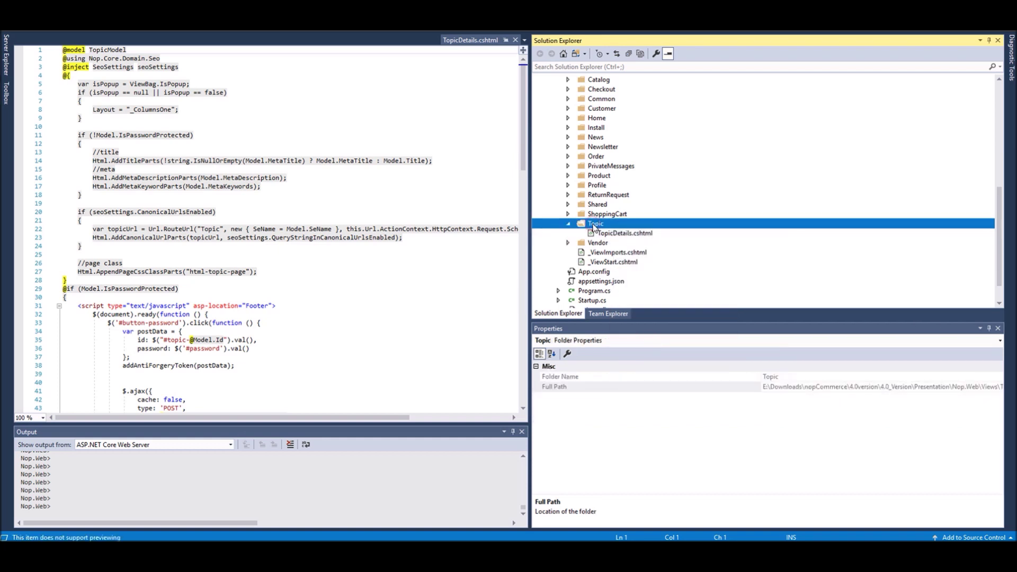
pyautogui.rightClick(594, 228)
pyautogui.click(627, 332)
# Start renaming the pasted copy by deleting its ' - Copy' suffix
pyautogui.click(638, 234)
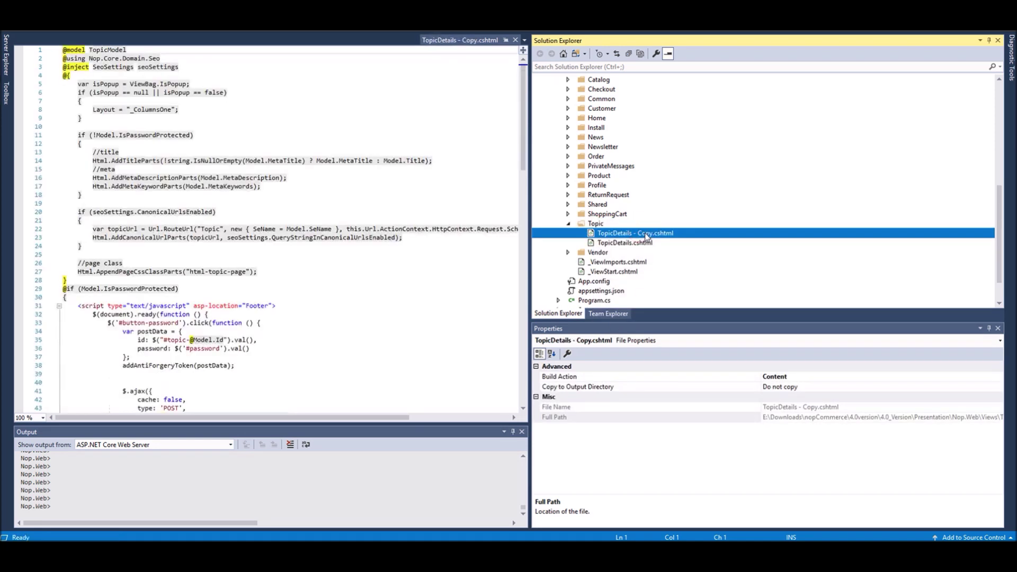
pyautogui.click(650, 236)
pyautogui.press('BackSpace')
pyautogui.press('BackSpace')
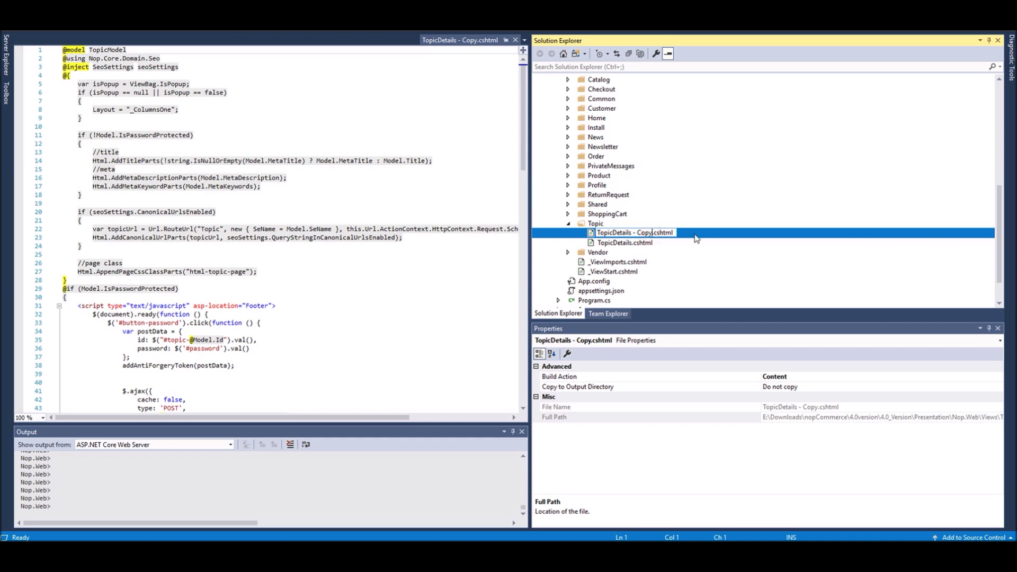
# Rename the copy to TopicDetailsNew.cshtml and open it in the editor
pyautogui.press('BackSpace')
pyautogui.press('BackSpace')
pyautogui.press('BackSpace')
pyautogui.press('BackSpace')
pyautogui.press('BackSpace')
pyautogui.write('New')
pyautogui.click(689, 207)
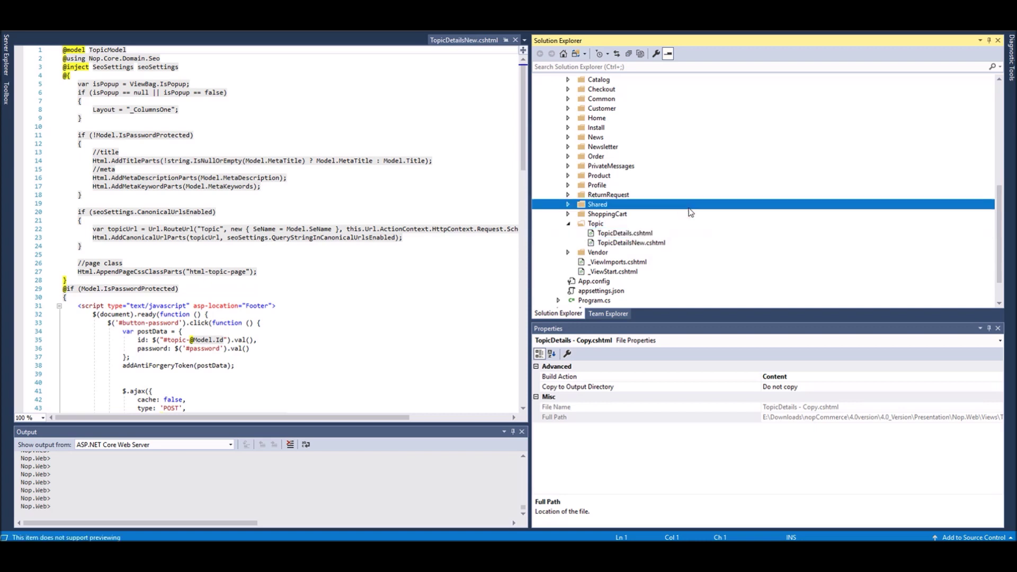
pyautogui.doubleClick(625, 243)
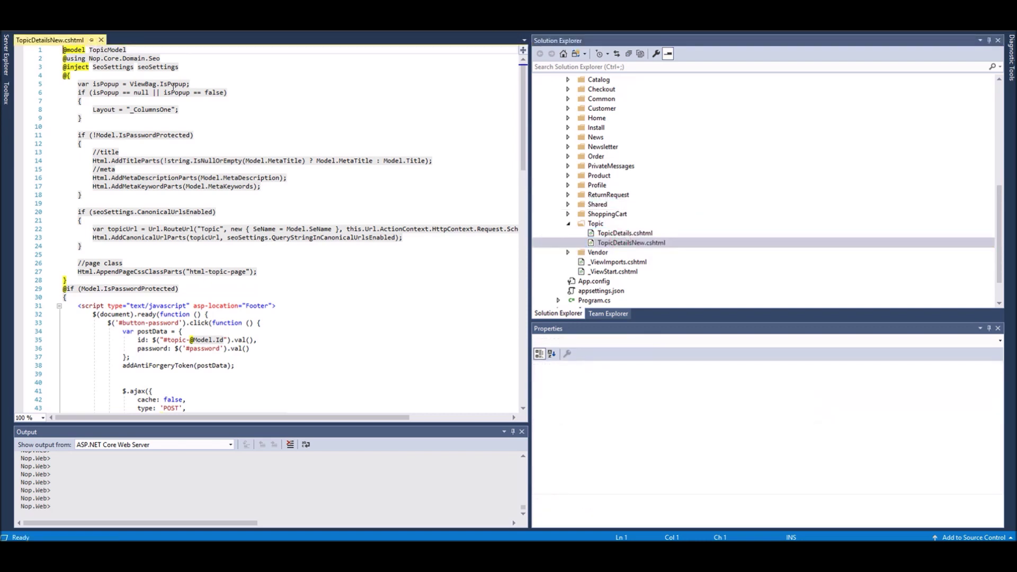
# Add <h1>This is the new topic template</h1> inside the page-body div and save the file
pyautogui.moveTo(525, 109); pyautogui.dragTo(524, 296)
pyautogui.click(175, 162)
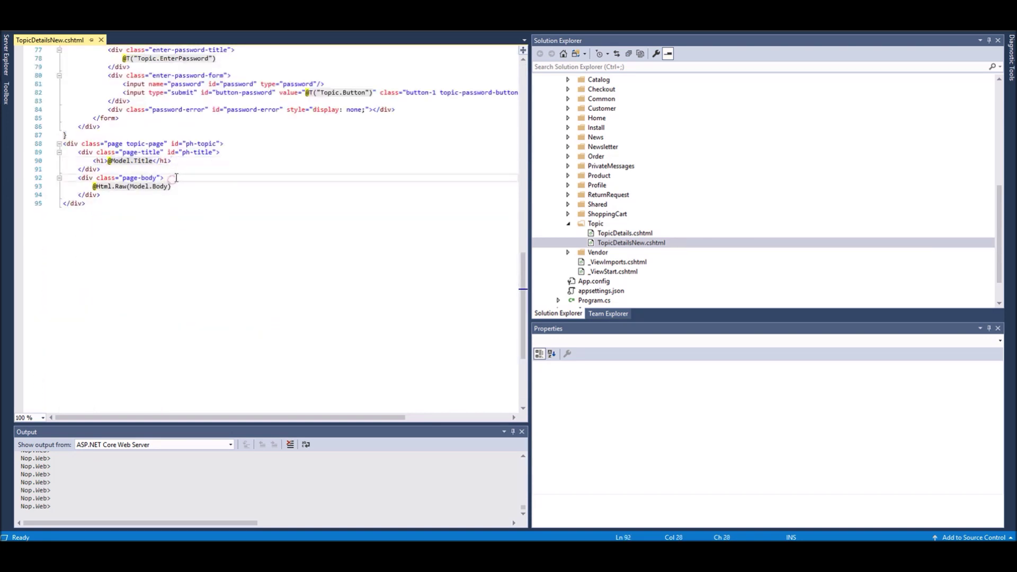
pyautogui.press('Down')
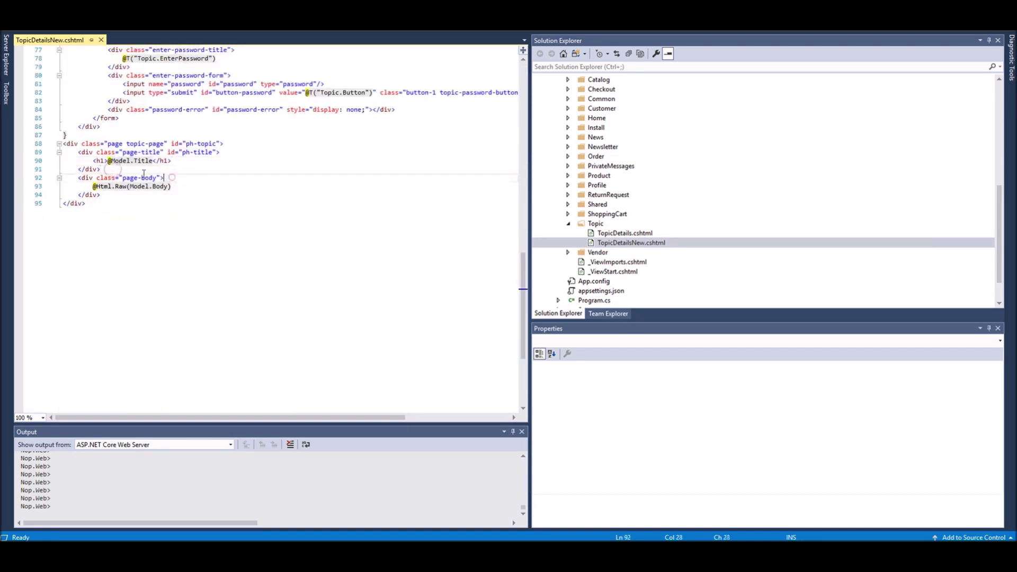
pyautogui.press('Return')
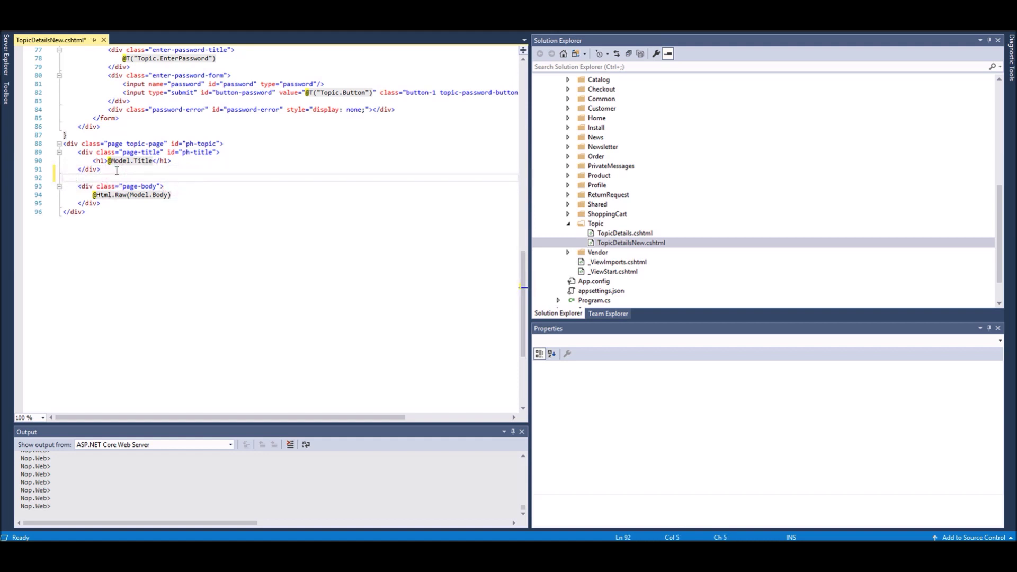
pyautogui.click(178, 186)
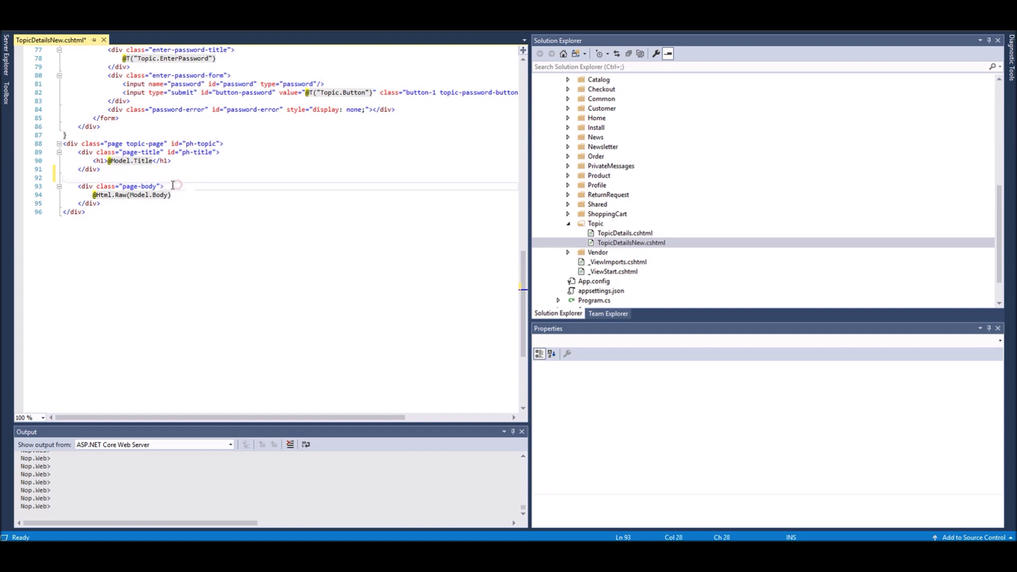
pyautogui.press('Return')
pyautogui.write('<')
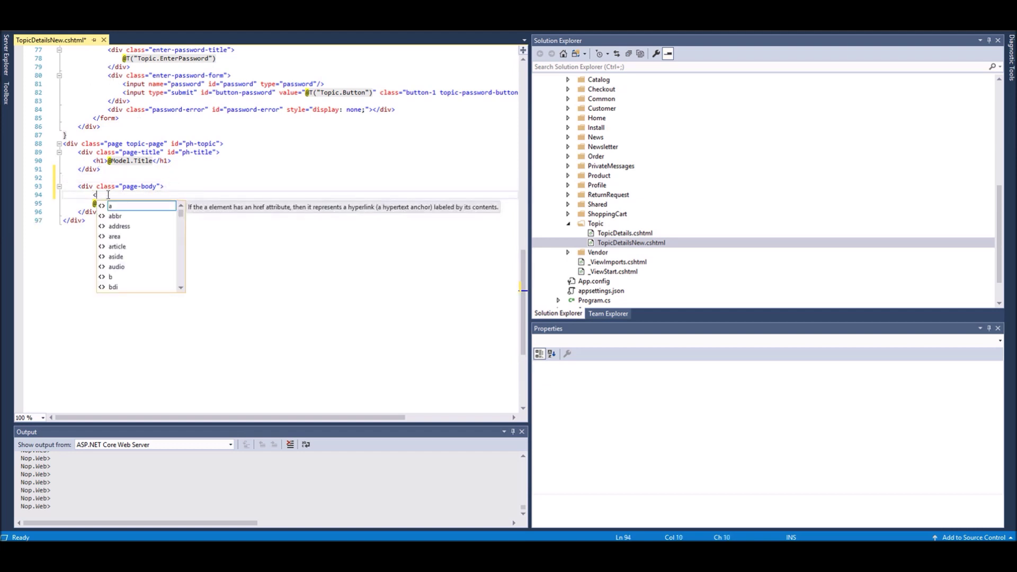
pyautogui.press('Escape')
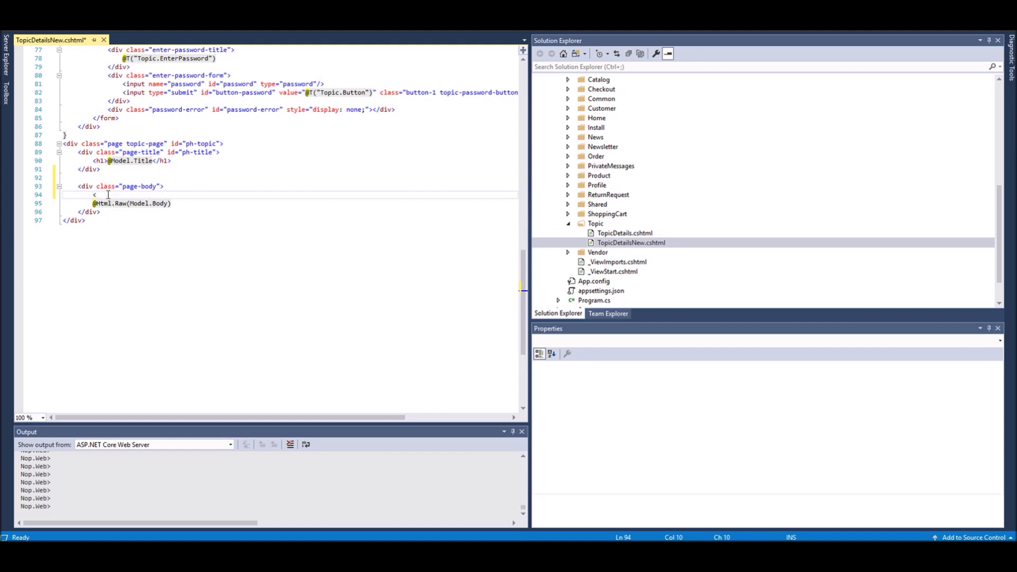
pyautogui.write('h1>This is the new topic template</h1>')
pyautogui.hotkey('ctrl', 's')
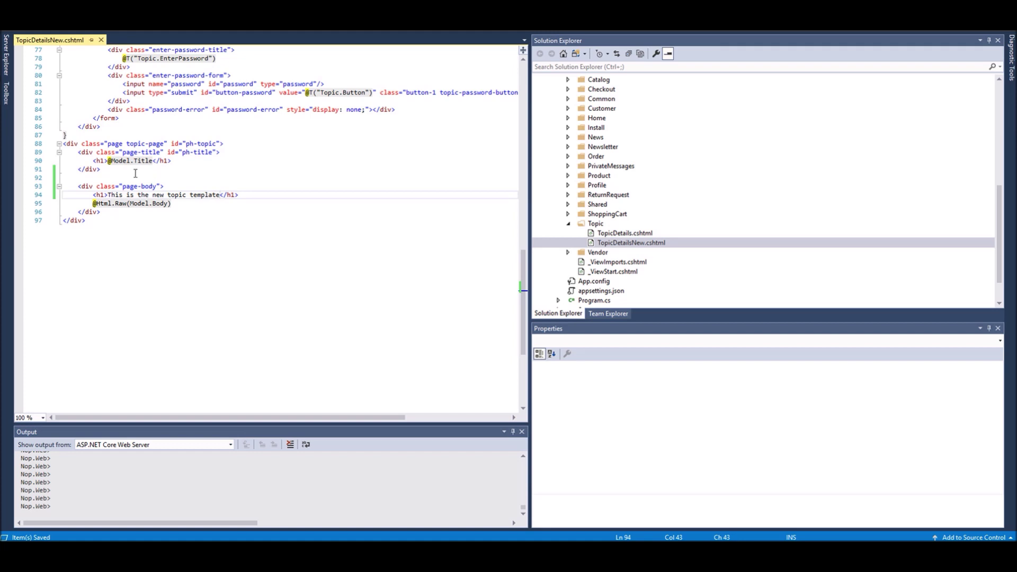
pyautogui.click(239, 196)
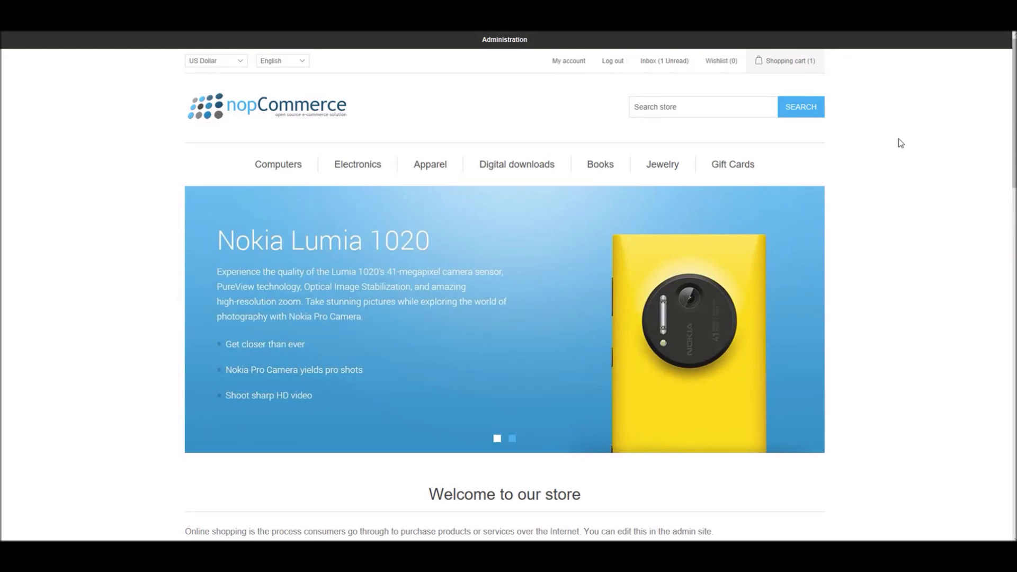
# Open the store administration in a new tab and go to System > Templates > Topic templates
pyautogui.rightClick(515, 51)
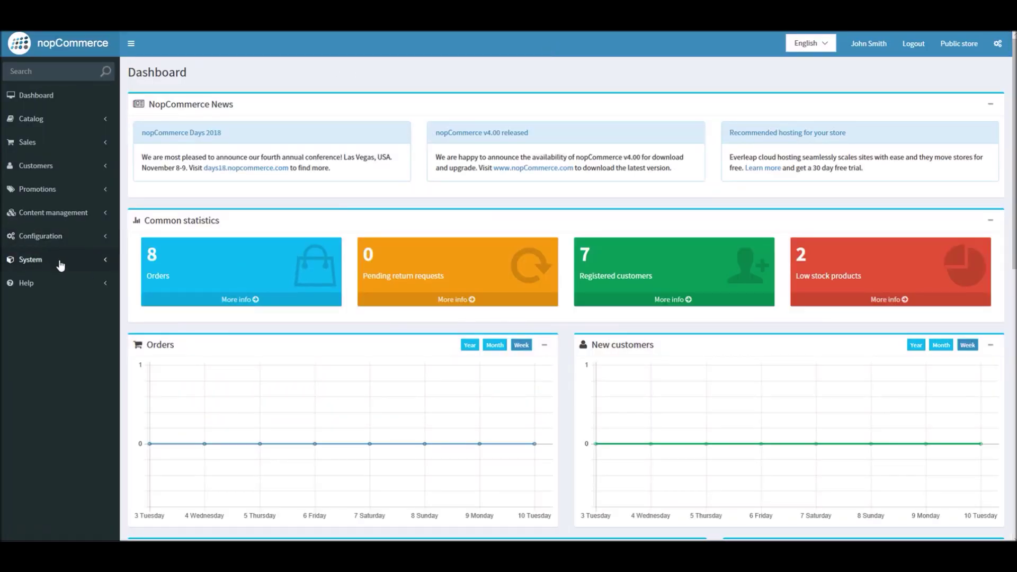
pyautogui.click(67, 261)
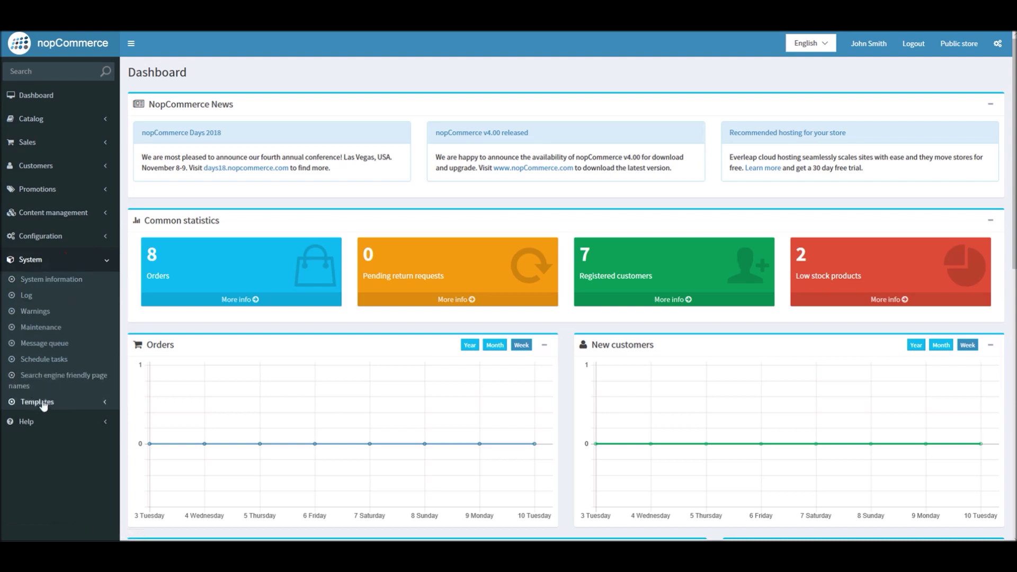
pyautogui.click(40, 401)
pyautogui.click(57, 466)
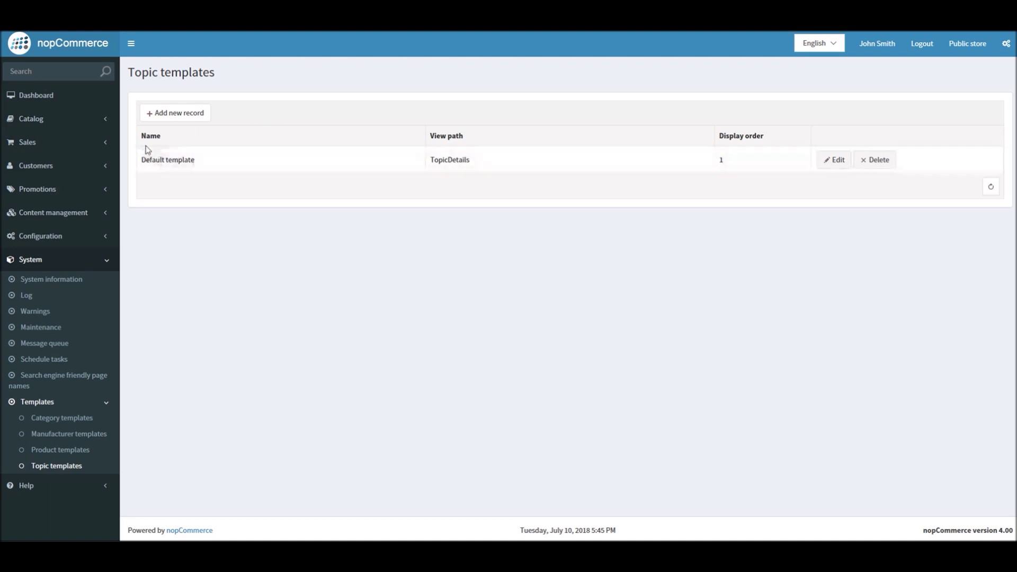
# Edit the Default template row and select its TopicDetails view path
pyautogui.tripleClick(172, 158)
pyautogui.click(243, 167)
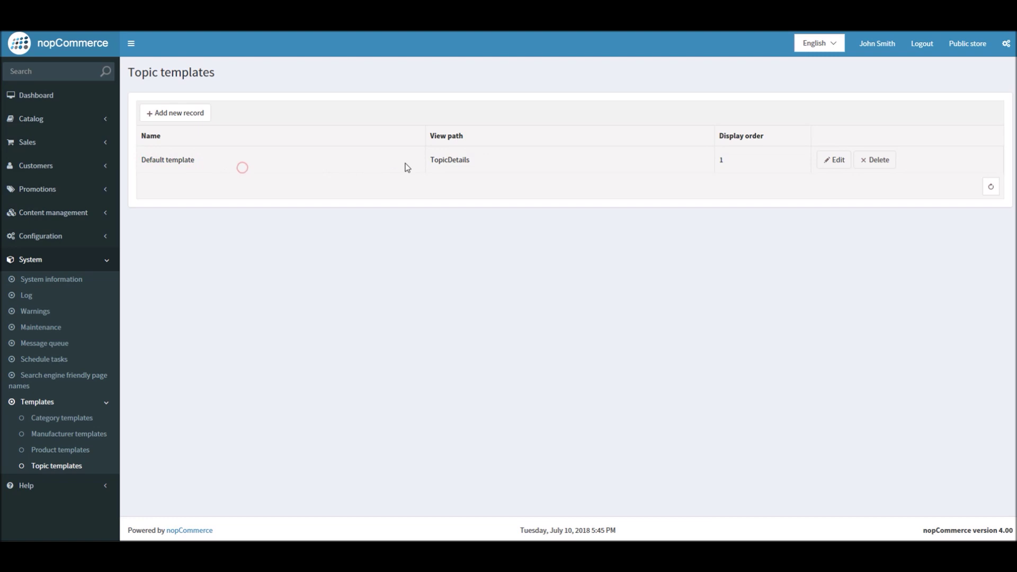
pyautogui.moveTo(433, 159); pyautogui.dragTo(472, 160)
pyautogui.click(836, 159)
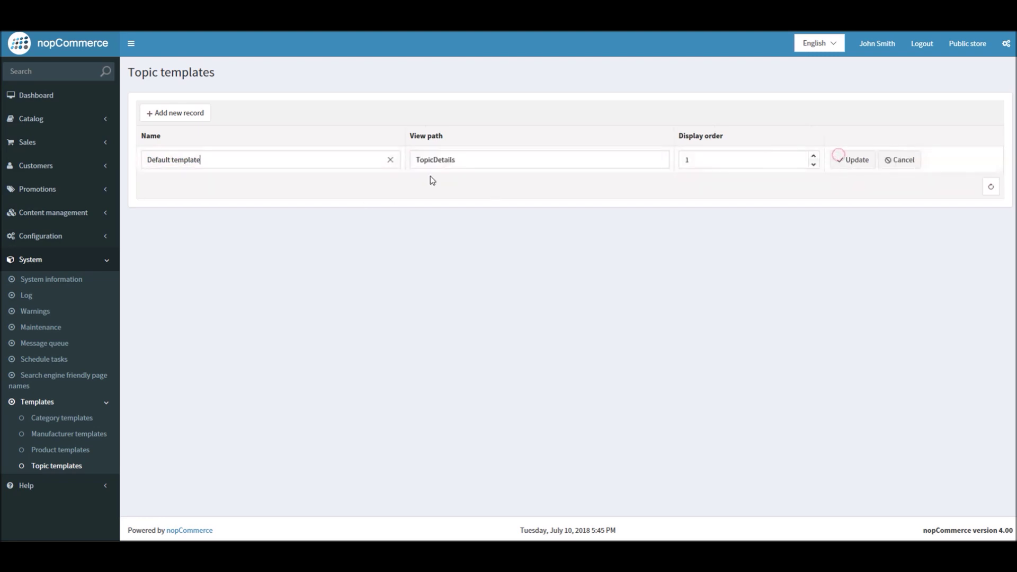
pyautogui.click(465, 164)
pyautogui.moveTo(464, 163); pyautogui.dragTo(412, 159)
pyautogui.hotkey('ctrl', 'c')
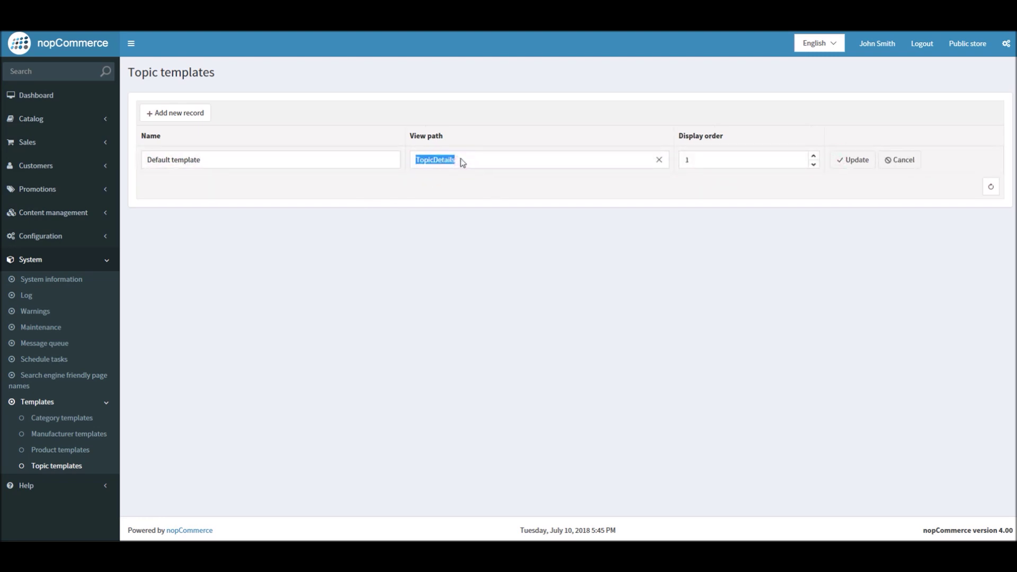
# Check the original TopicDetails view in Visual Studio, copy the view path, and cancel editing the Default row
pyautogui.hotkey('alt', 'Tab')
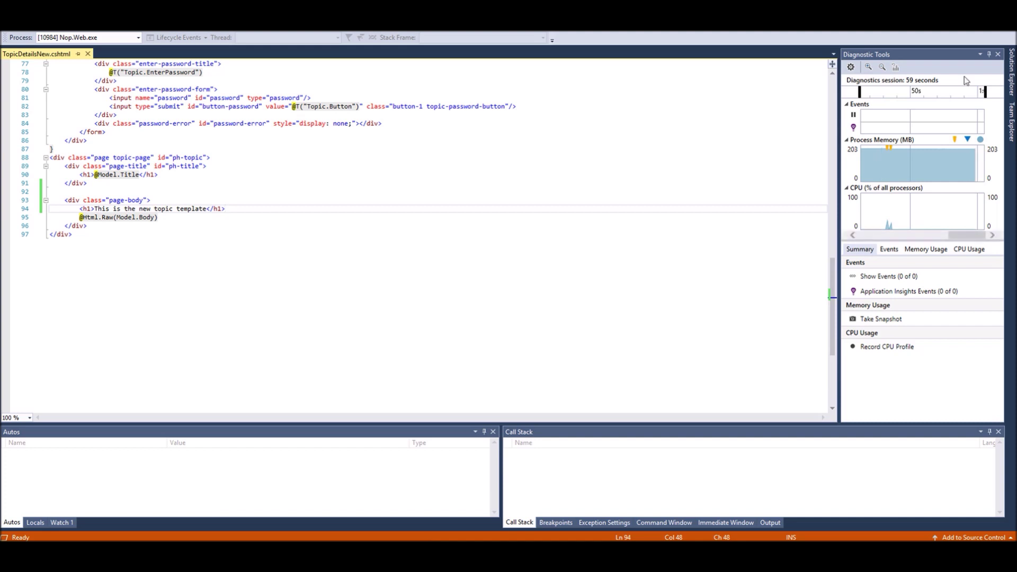
pyautogui.click(1011, 73)
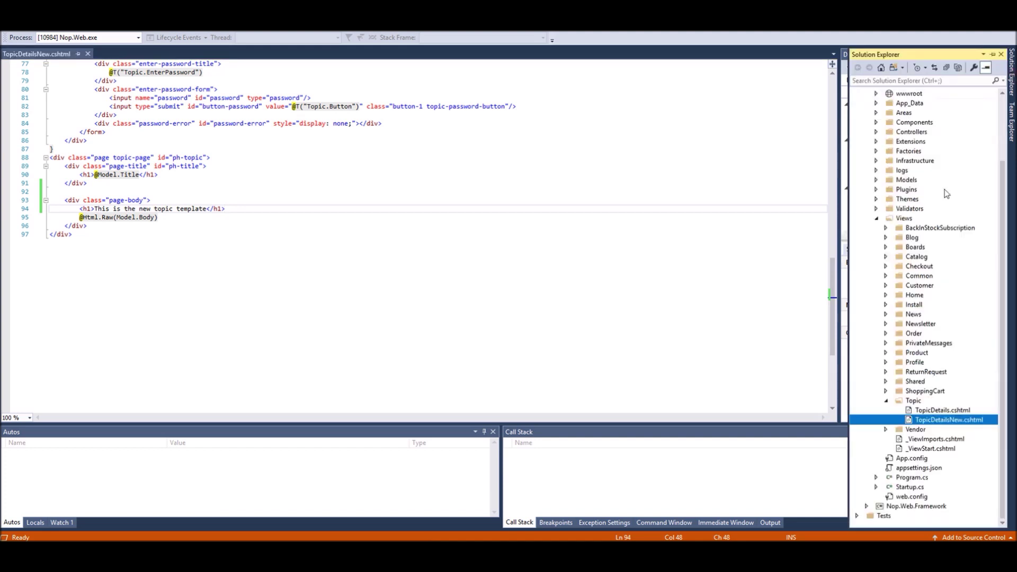
pyautogui.click(939, 411)
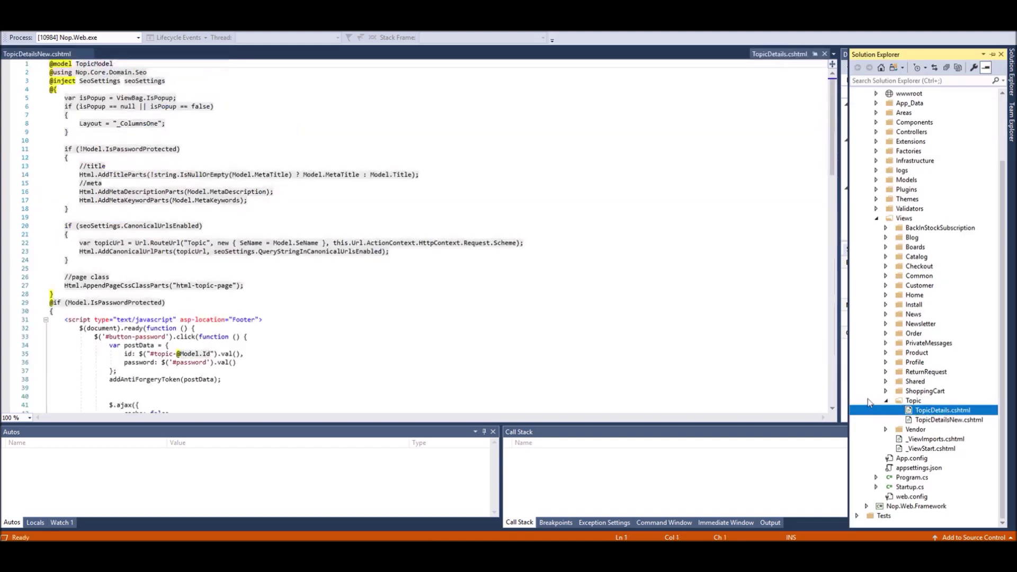
pyautogui.hotkey('alt', 'Tab')
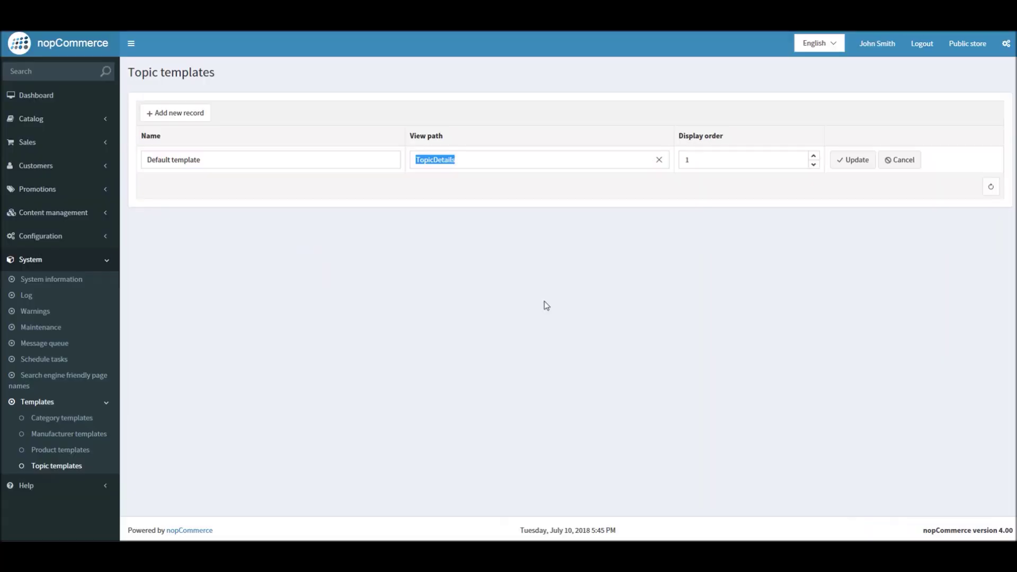
pyautogui.click(436, 164)
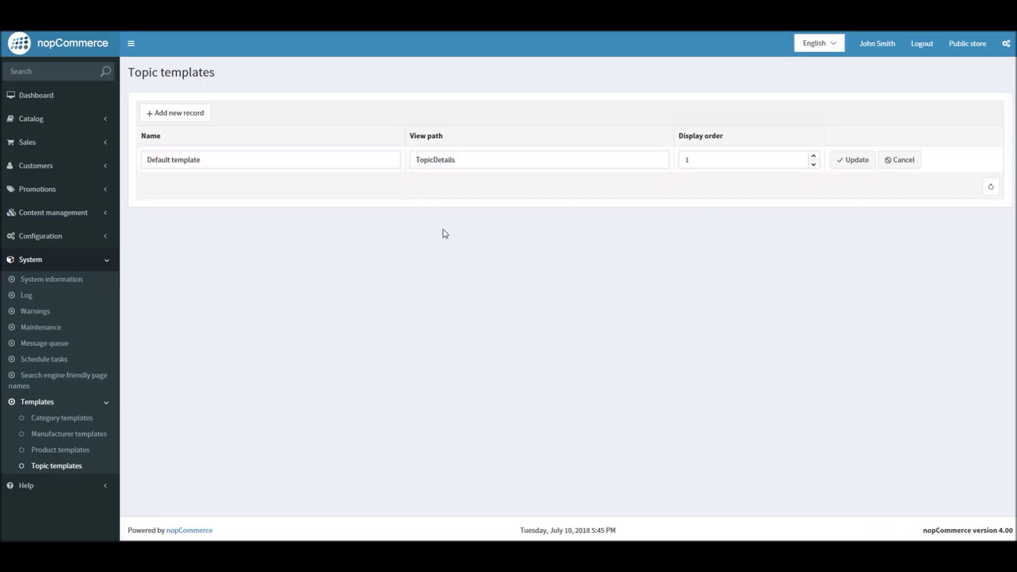
pyautogui.click(895, 160)
pyautogui.click(170, 114)
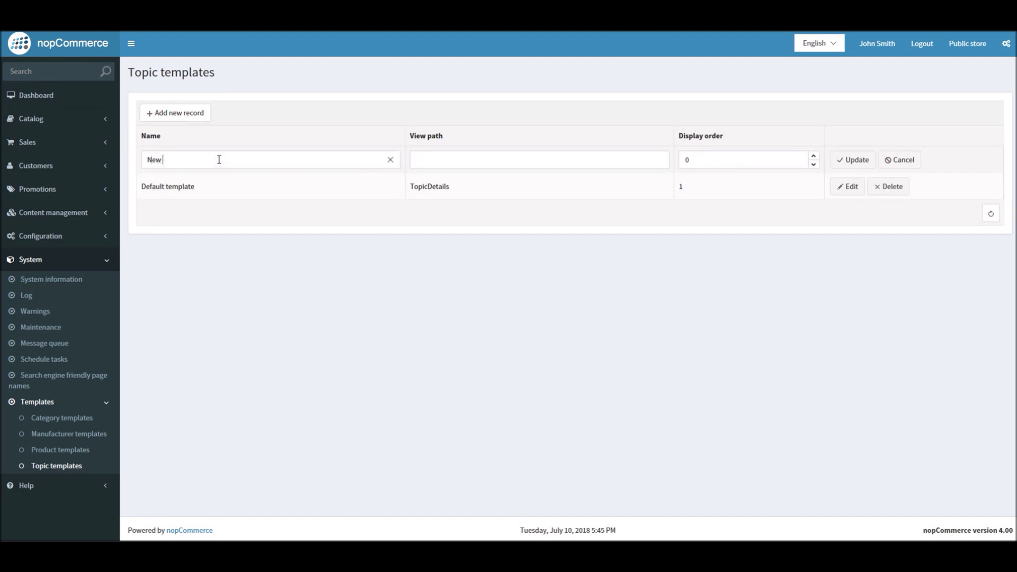
# Save a template named New Topic Template with view path TopicDetailsNew and display order 2
pyautogui.write('New Templ')
pyautogui.click(164, 159)
pyautogui.write('Topic')
pyautogui.click(439, 160)
pyautogui.hotkey('ctrl', 'v')
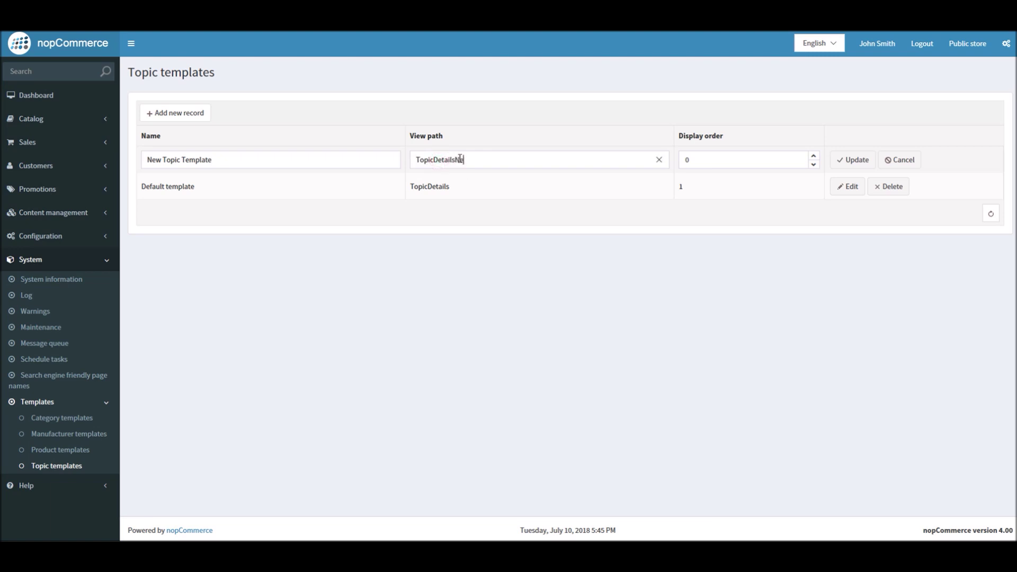
pyautogui.write('New')
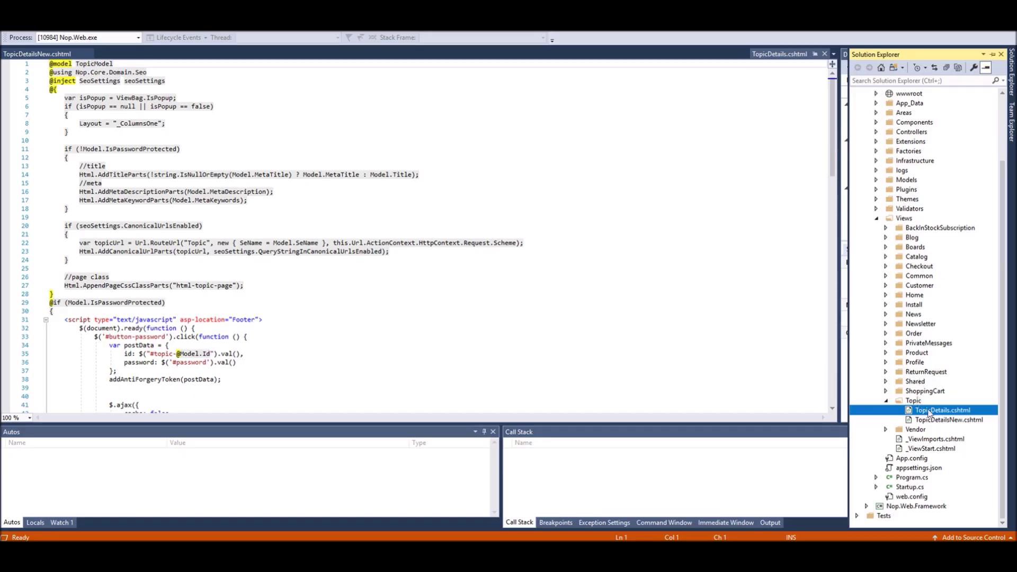
pyautogui.doubleClick(933, 419)
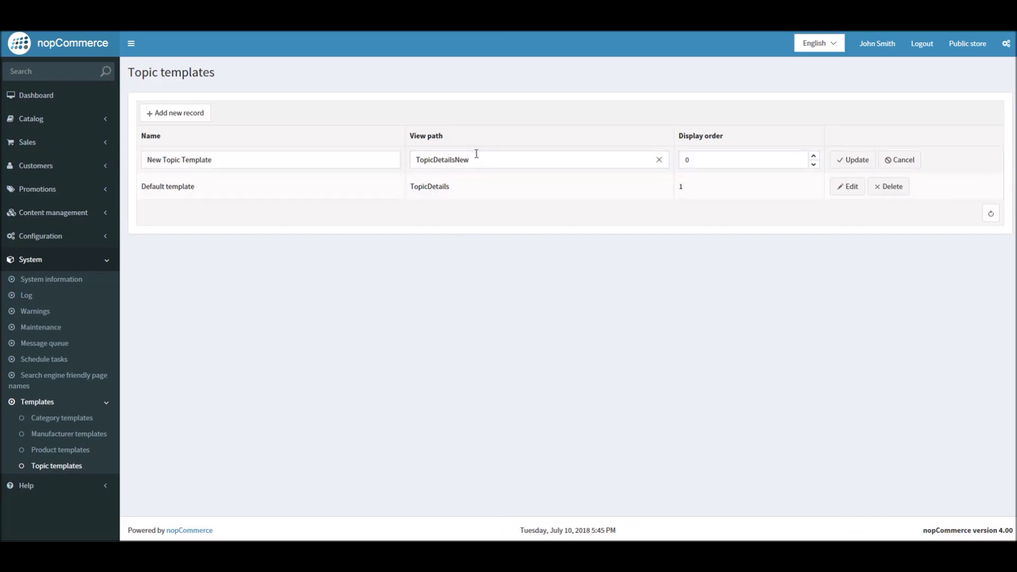
pyautogui.doubleClick(689, 160)
pyautogui.write('2')
pyautogui.click(851, 162)
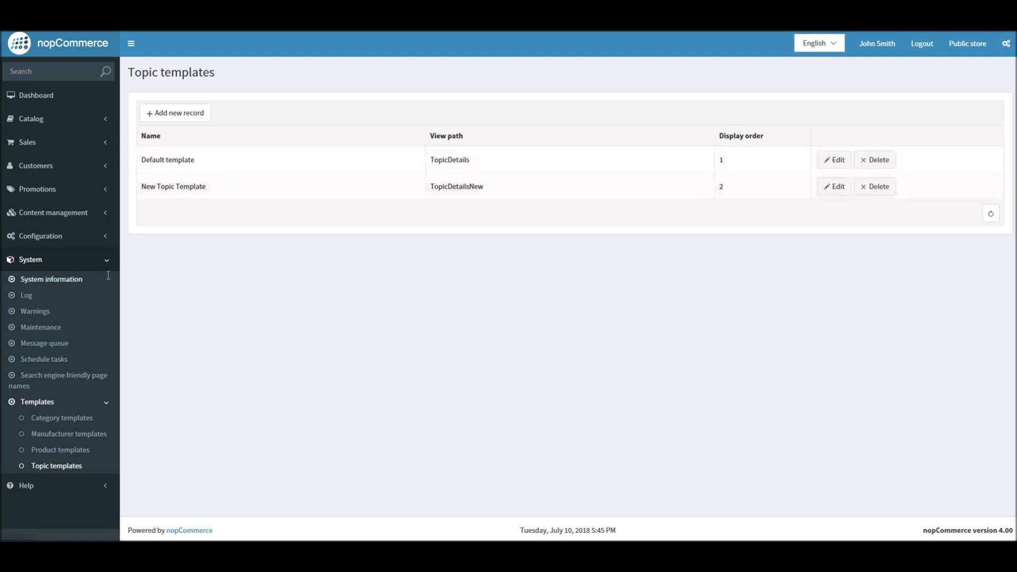
pyautogui.click(69, 217)
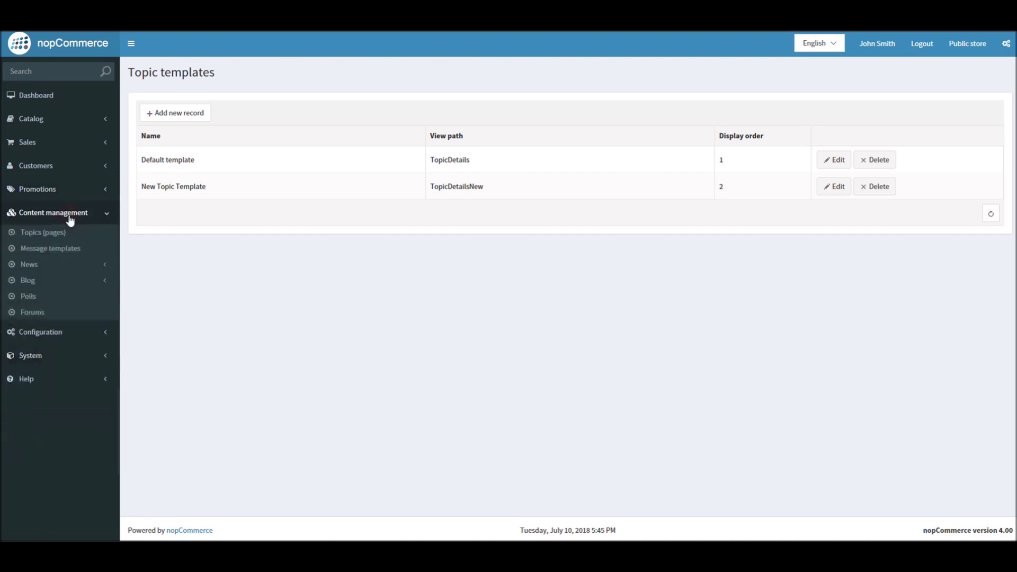
# Reopen the AboutUs topic's edit page and expand its Topic template dropdown
pyautogui.click(44, 234)
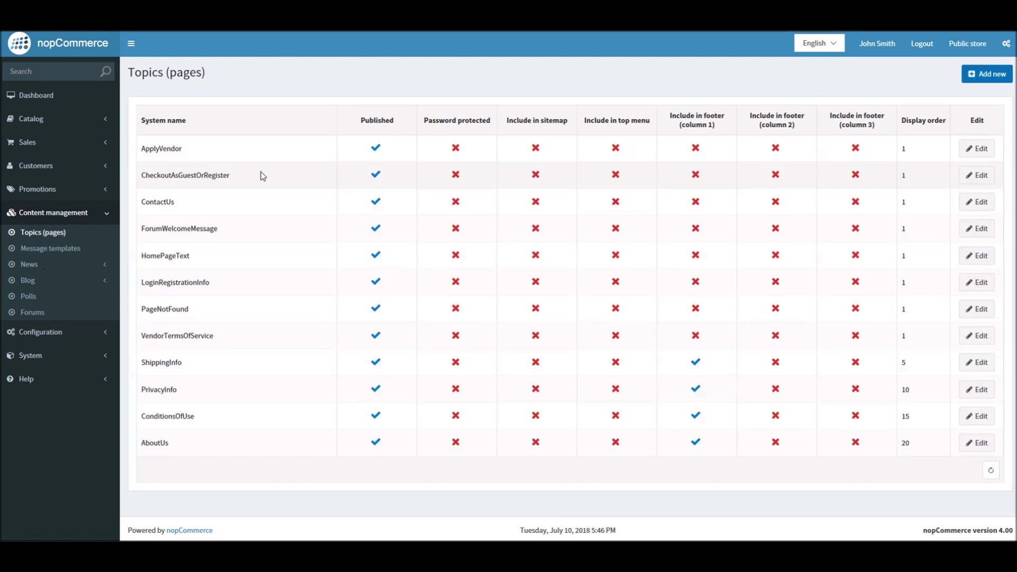
pyautogui.click(974, 439)
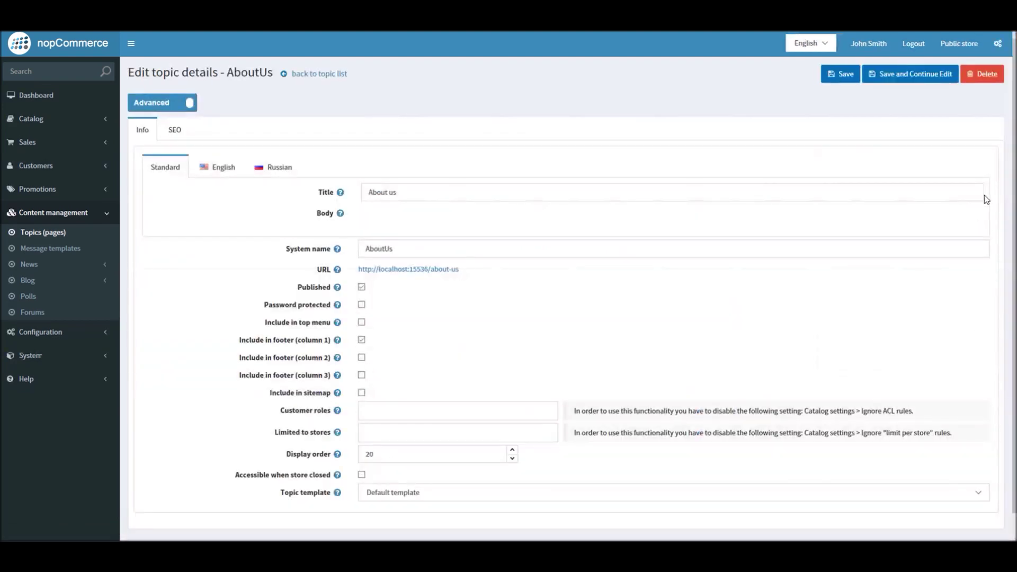
pyautogui.scroll(-3, 996, 254)
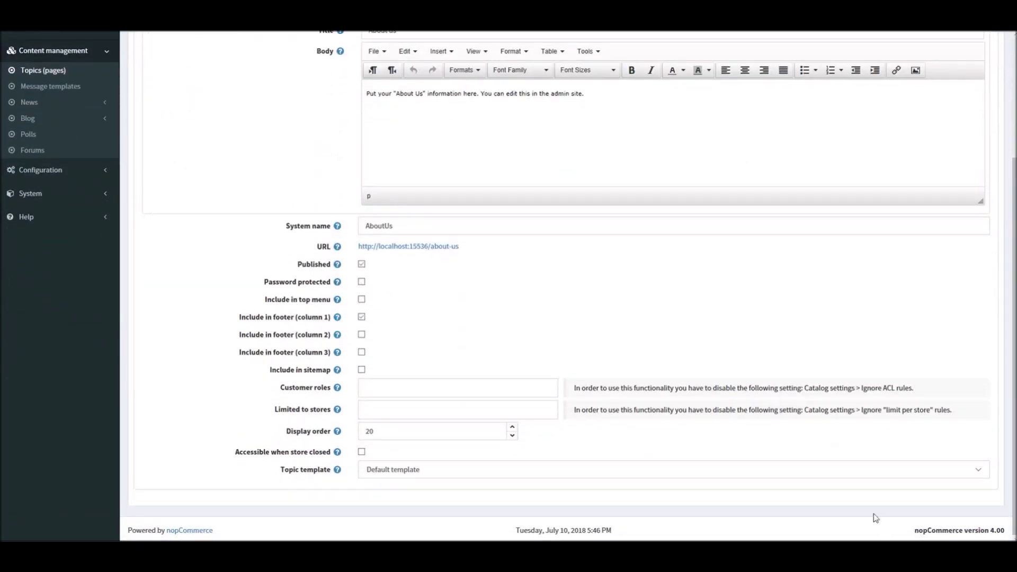
pyautogui.click(637, 474)
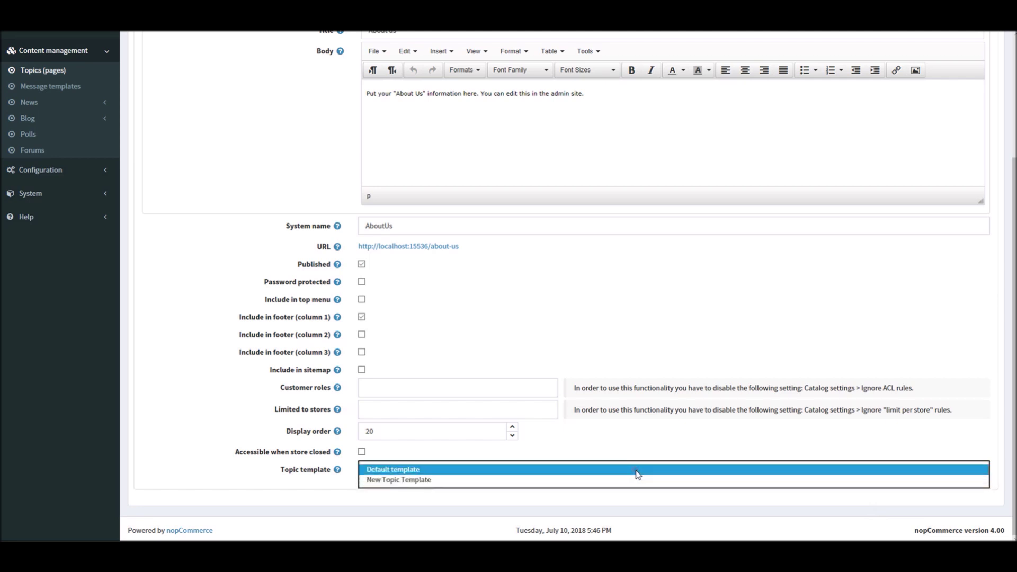
# Assign New Topic Template to the AboutUs topic and check its storefront About us page
pyautogui.click(416, 481)
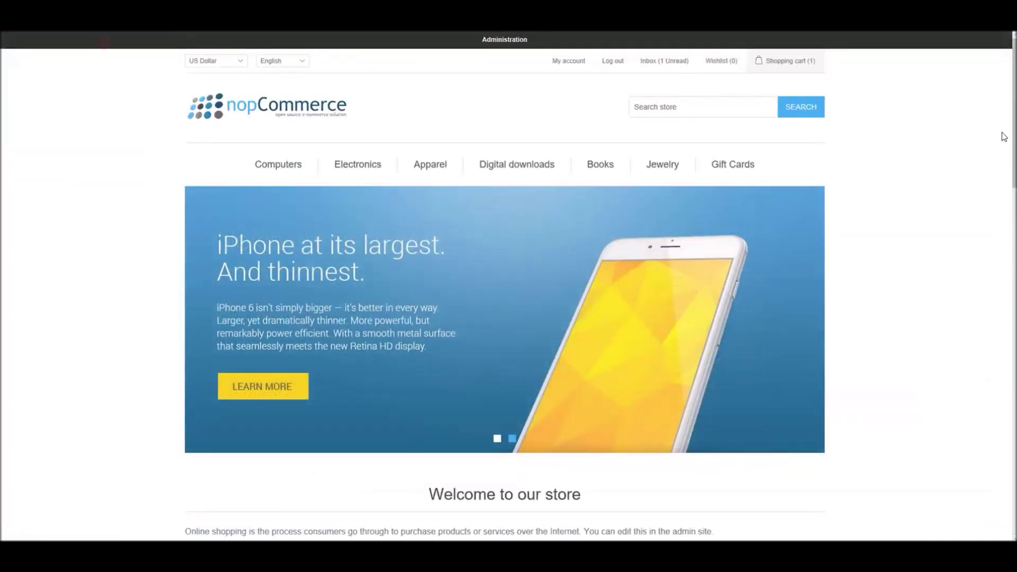
pyautogui.scroll(-15, 980, 465)
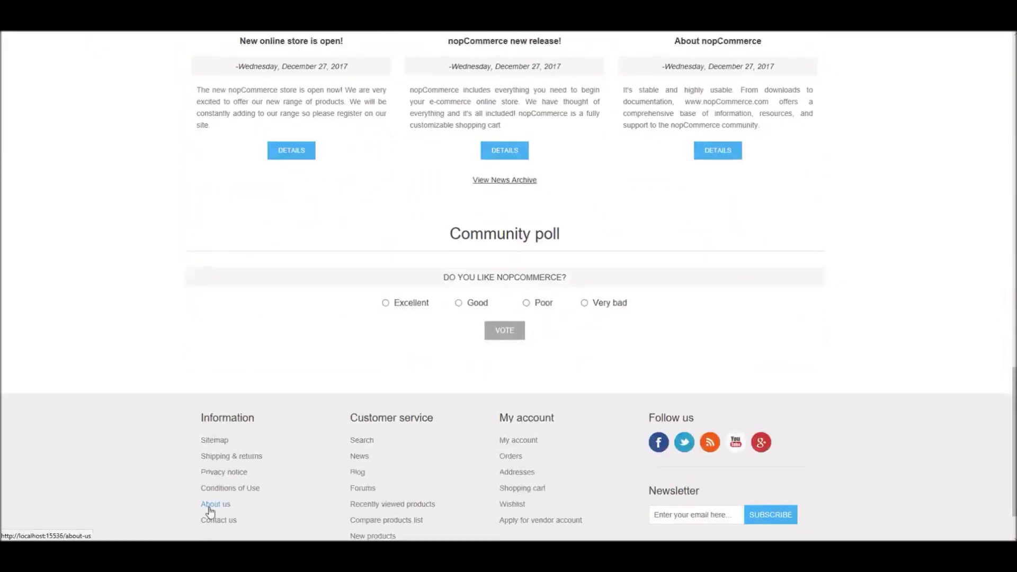
pyautogui.click(214, 502)
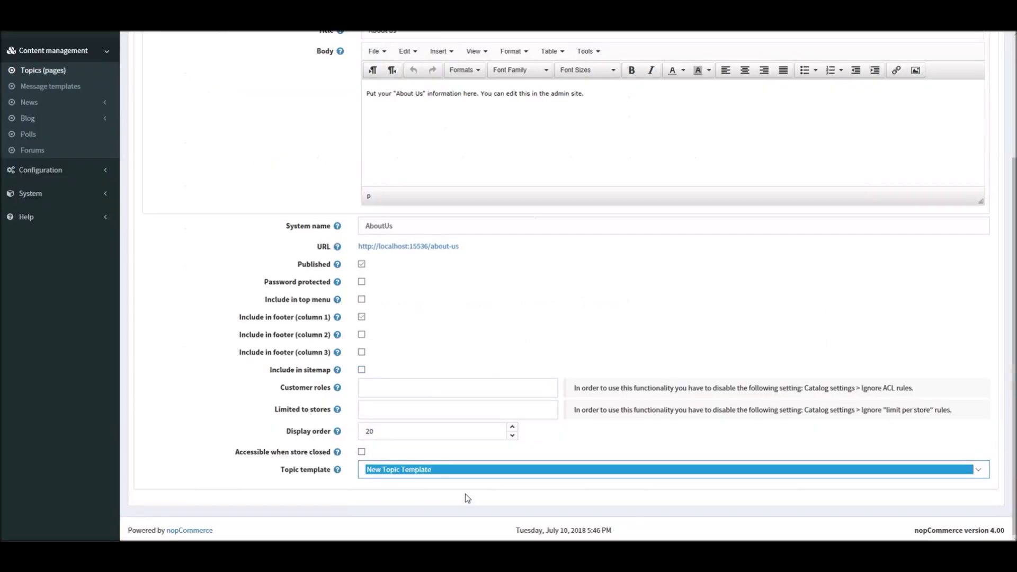
pyautogui.click(471, 470)
pyautogui.click(471, 470)
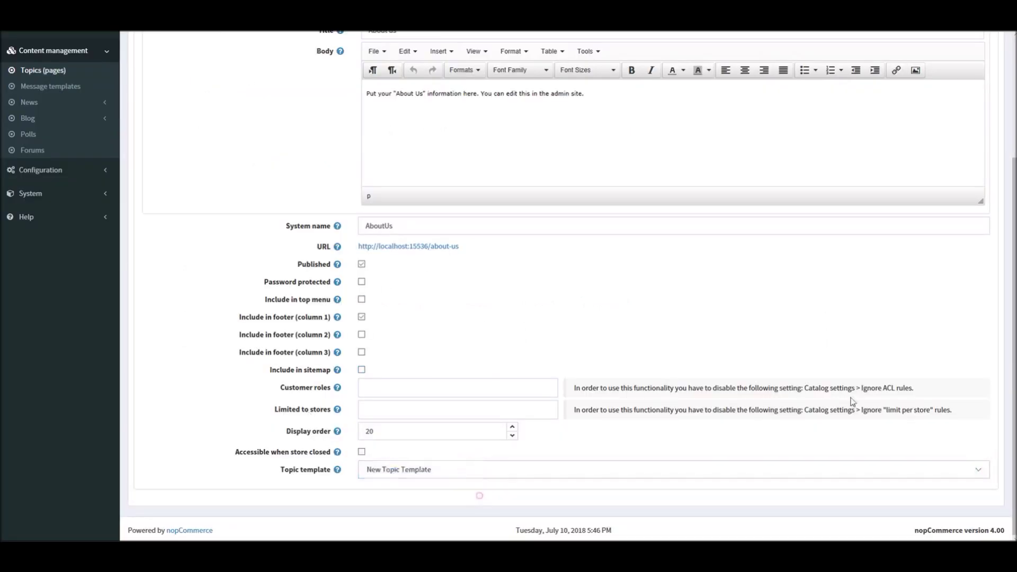
pyautogui.scroll(3, 1014, 412)
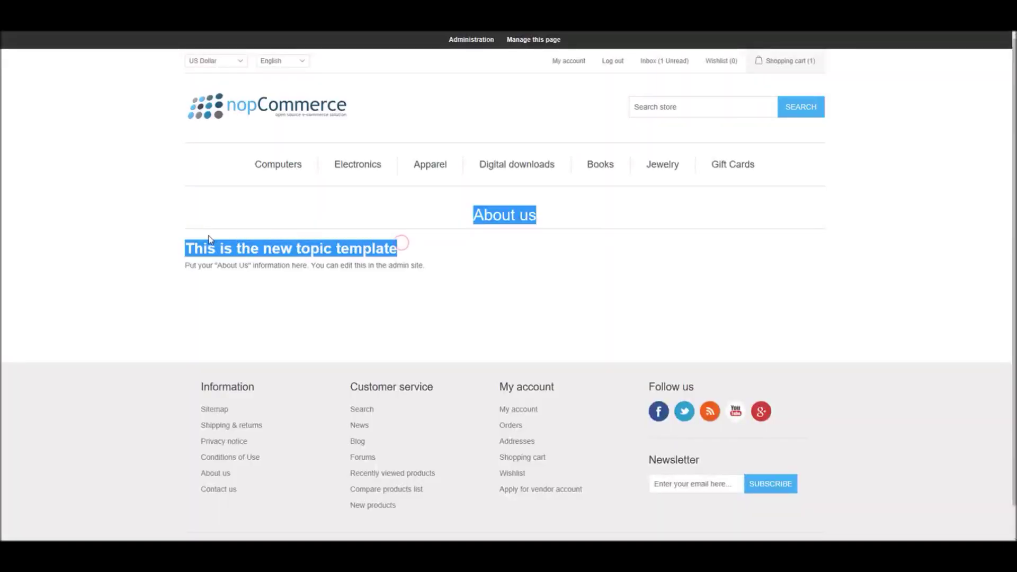
pyautogui.click(429, 251)
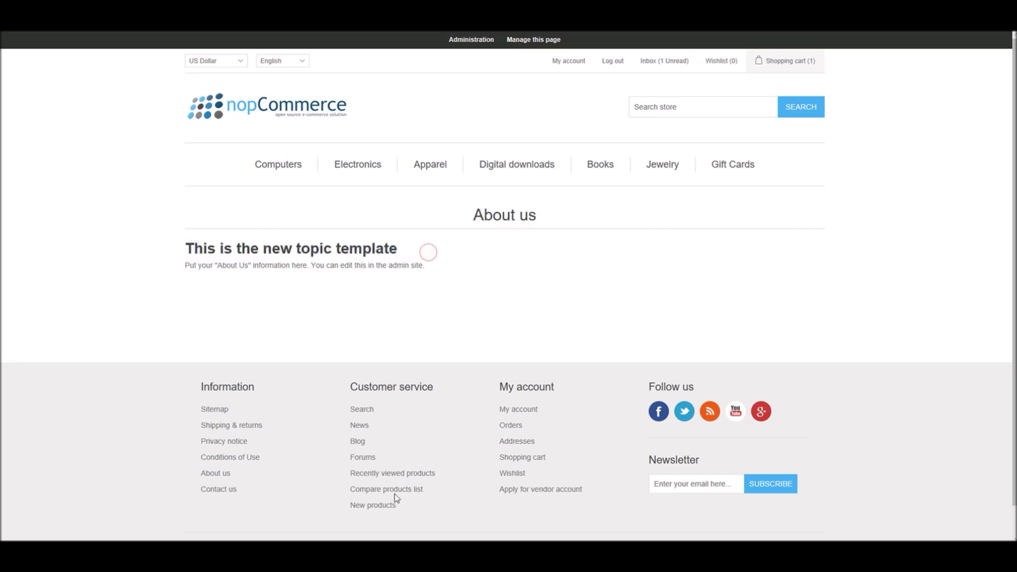
pyautogui.hotkey('alt', 'Tab')
pyautogui.moveTo(80, 208); pyautogui.dragTo(225, 208)
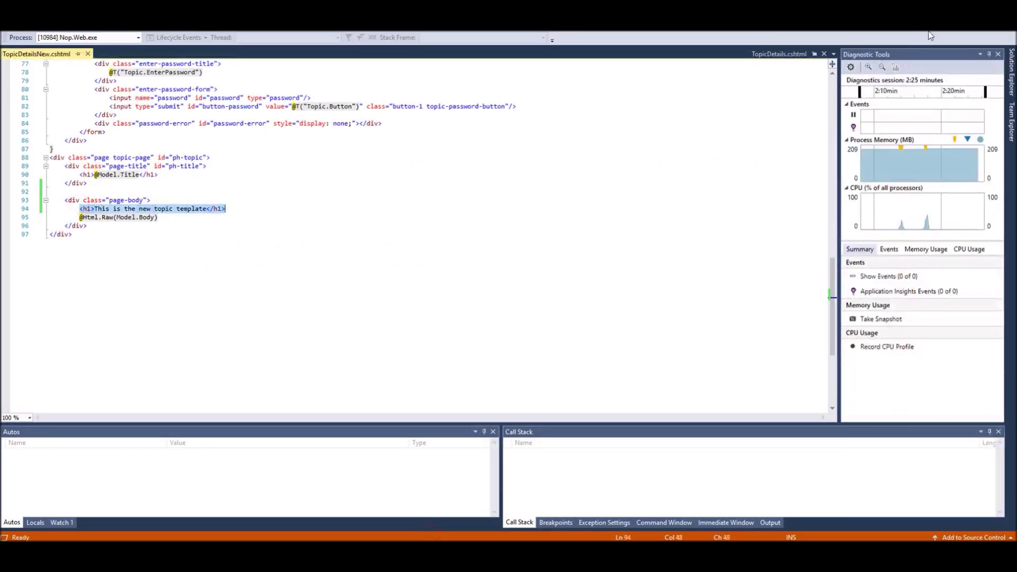
pyautogui.hotkey('alt', 'Tab')
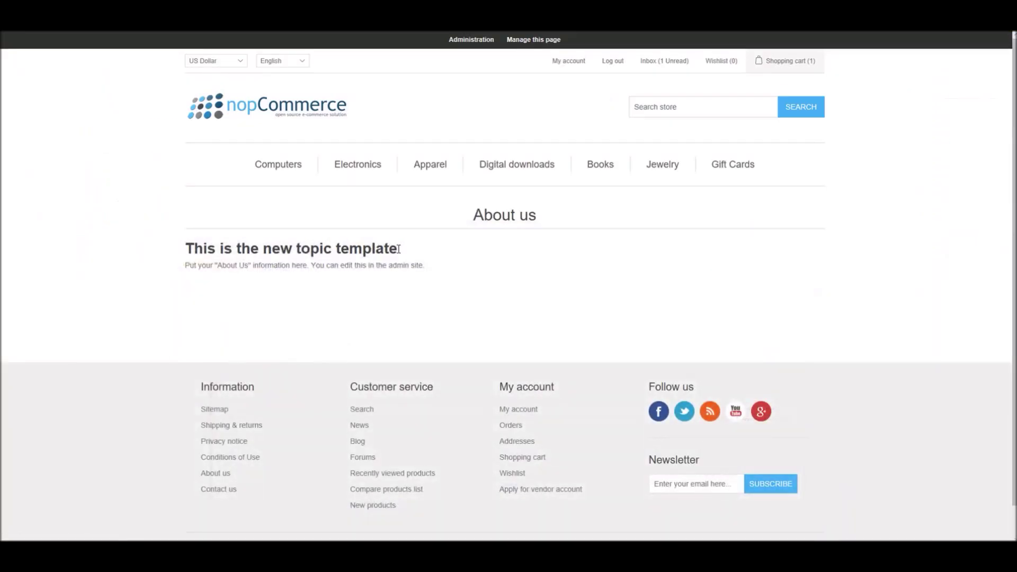